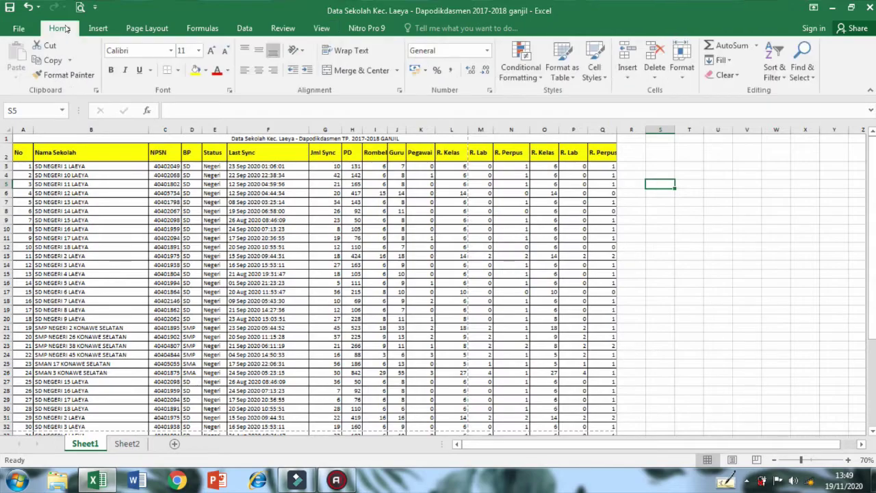
# Preview all pages of the school data sheet as they would print, and return to the worksheet.
pyautogui.click(22, 29)
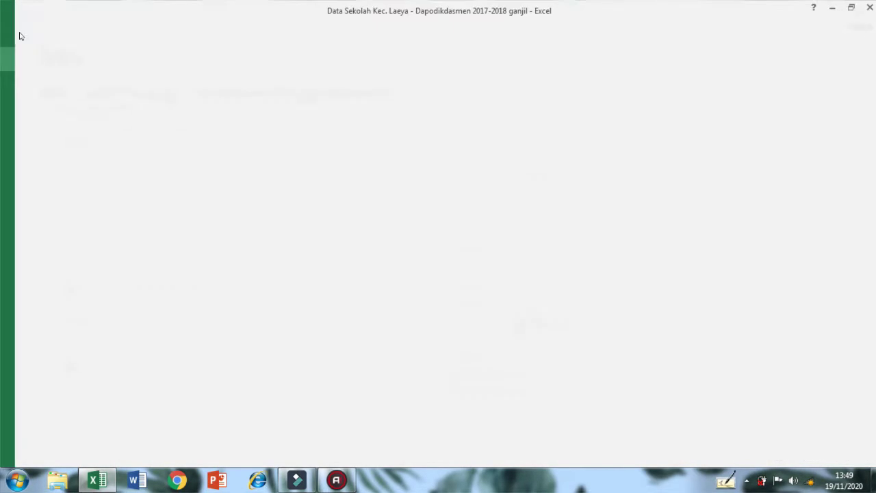
pyautogui.click(58, 178)
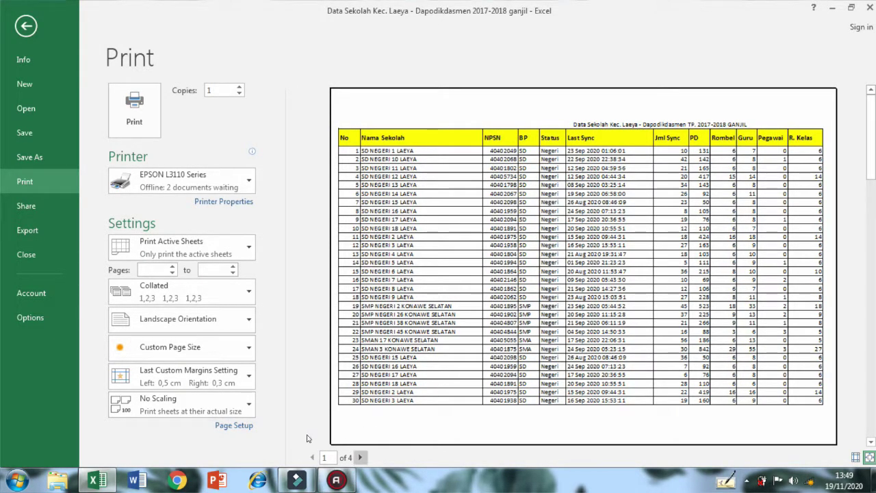
pyautogui.click(362, 457)
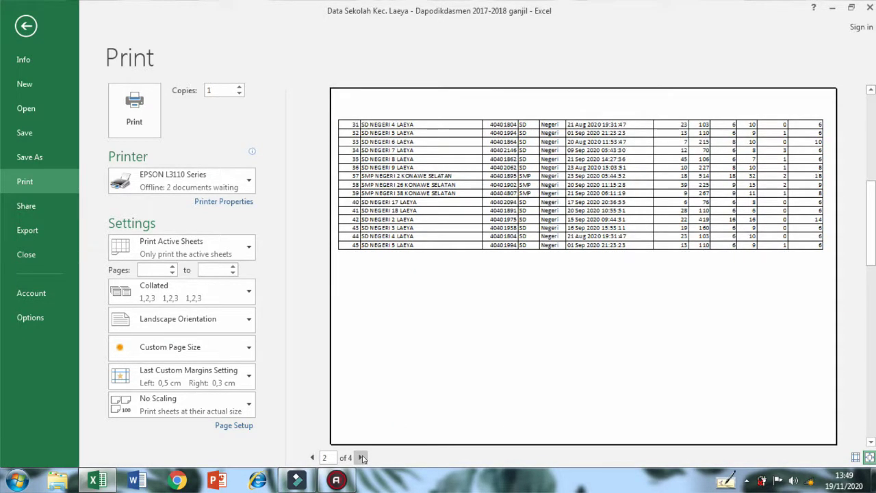
pyautogui.click(361, 457)
pyautogui.click(362, 457)
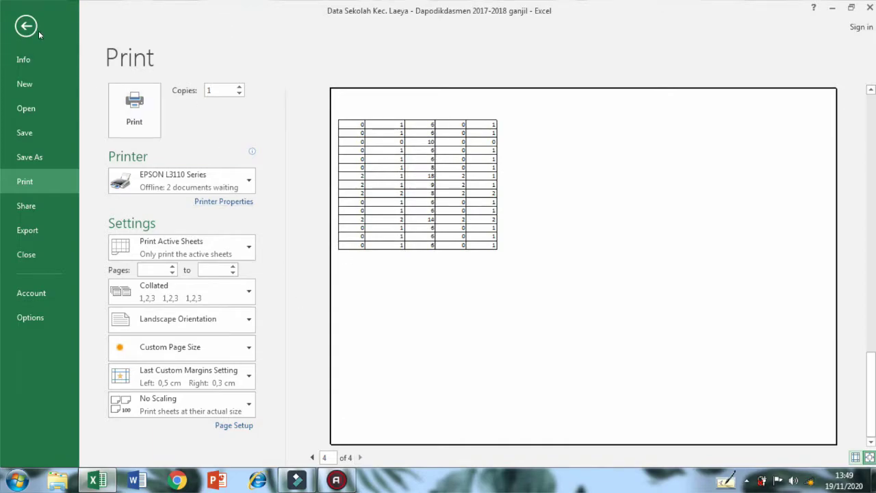
pyautogui.click(26, 26)
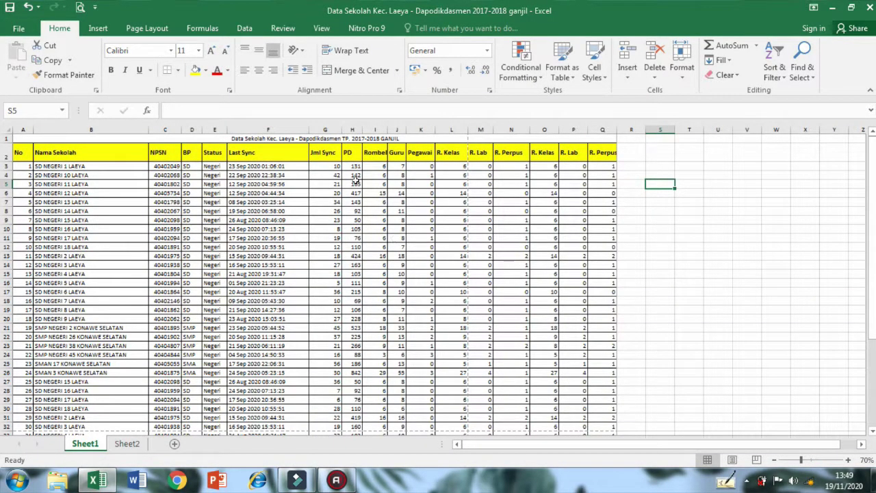
# Look through the school data table on Sheet1 from the header to the last row, including its page-break lines.
pyautogui.scroll(-5, 358, 225)
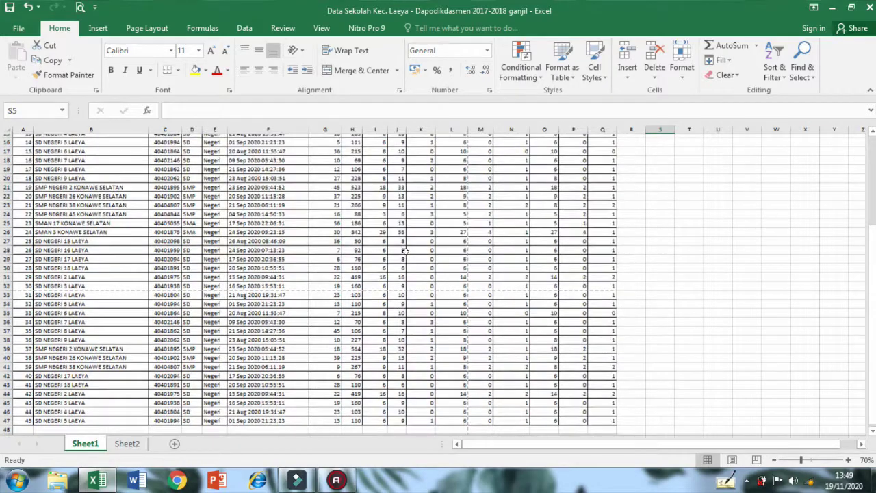
pyautogui.scroll(5, 405, 251)
pyautogui.scroll(-9, 406, 252)
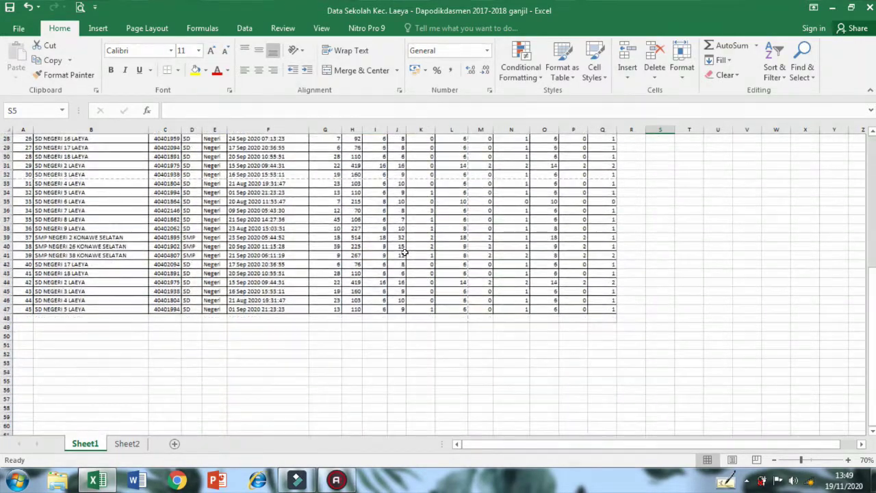
pyautogui.scroll(9, 405, 252)
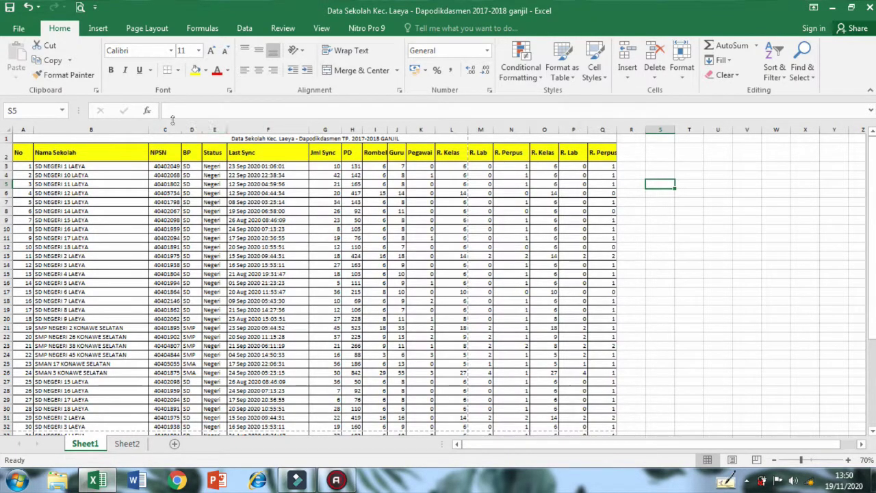
pyautogui.scroll(-1, 230, 254)
pyautogui.scroll(-1, 230, 254)
pyautogui.scroll(2, 230, 253)
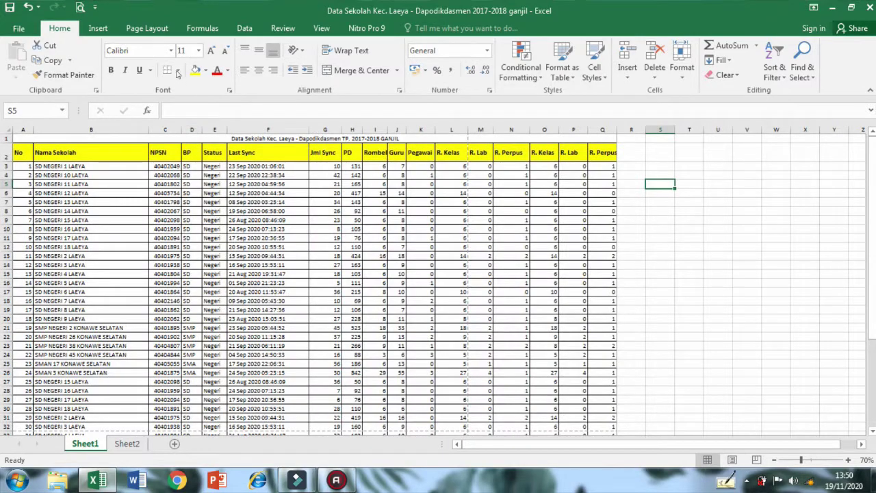
# Examine the list of available paper sizes for an F4 entry and close it without choosing one.
pyautogui.click(146, 28)
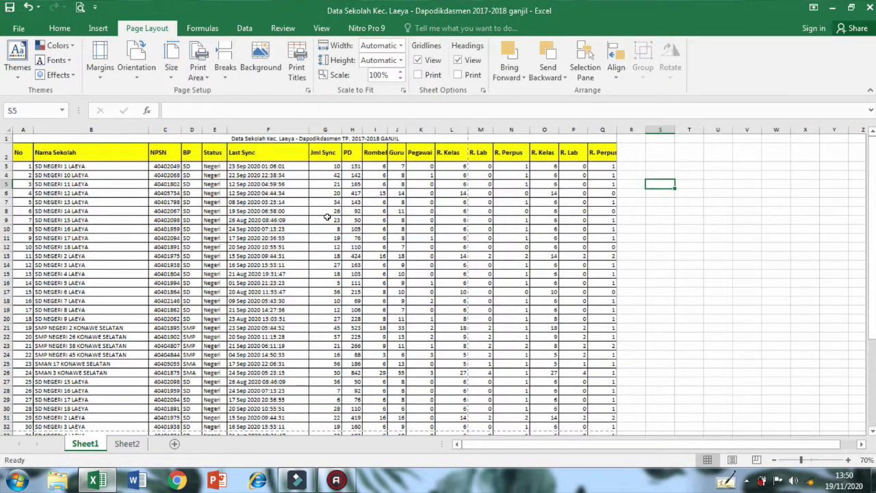
pyautogui.scroll(-1, 241, 194)
pyautogui.scroll(1, 241, 205)
pyautogui.click(175, 72)
pyautogui.scroll(-3, 243, 260)
pyautogui.scroll(3, 245, 263)
pyautogui.scroll(-3, 245, 263)
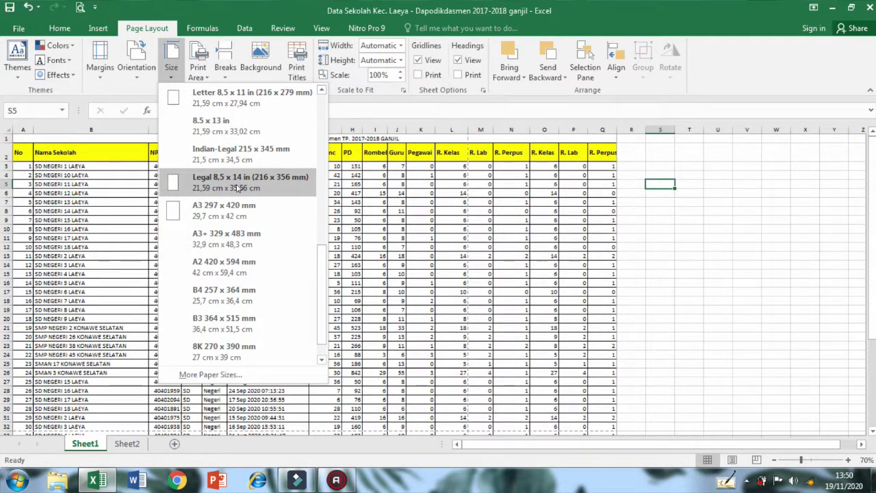
pyautogui.scroll(-1, 240, 192)
pyautogui.scroll(4, 229, 294)
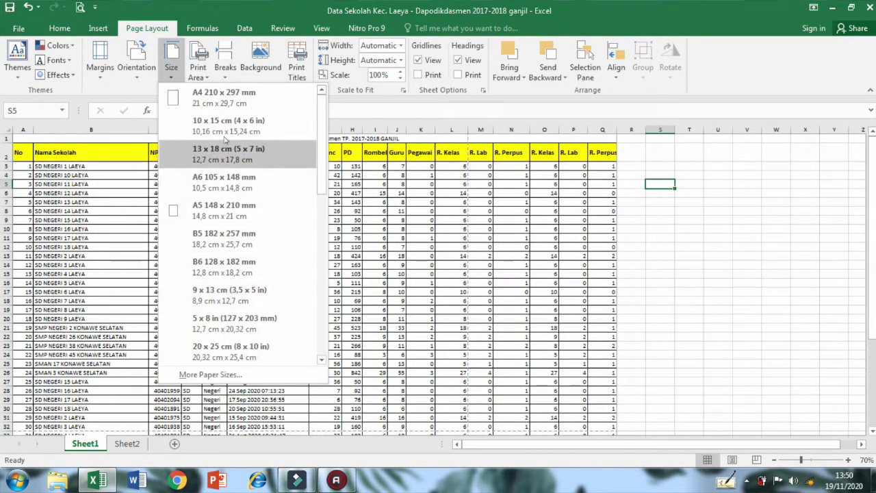
pyautogui.scroll(-4, 222, 102)
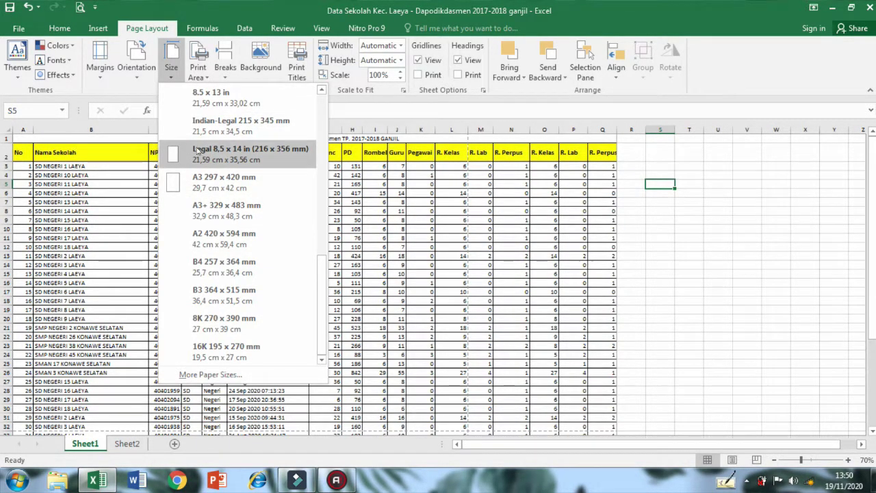
pyautogui.scroll(1, 219, 198)
pyautogui.scroll(-1, 226, 179)
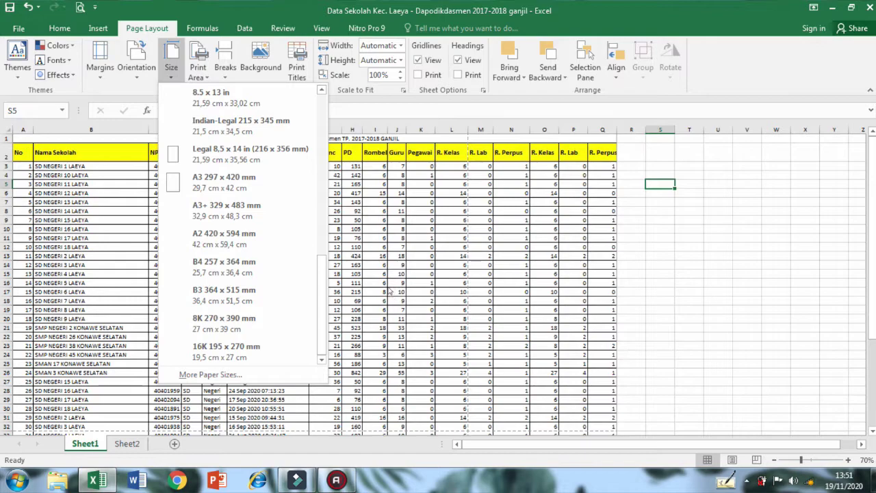
pyautogui.click(384, 253)
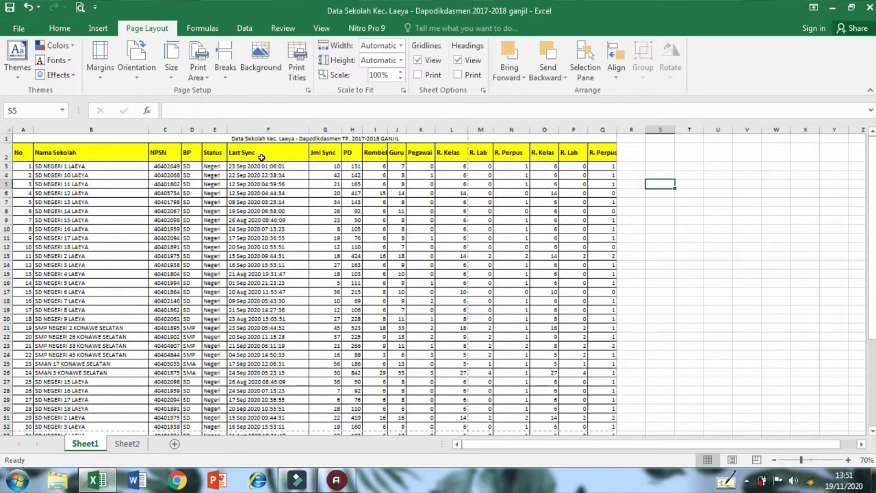
# Open the EPSON L3110 printer properties from the print settings and choose Ditentukan Pengguna as the document size.
pyautogui.click(33, 27)
pyautogui.click(25, 181)
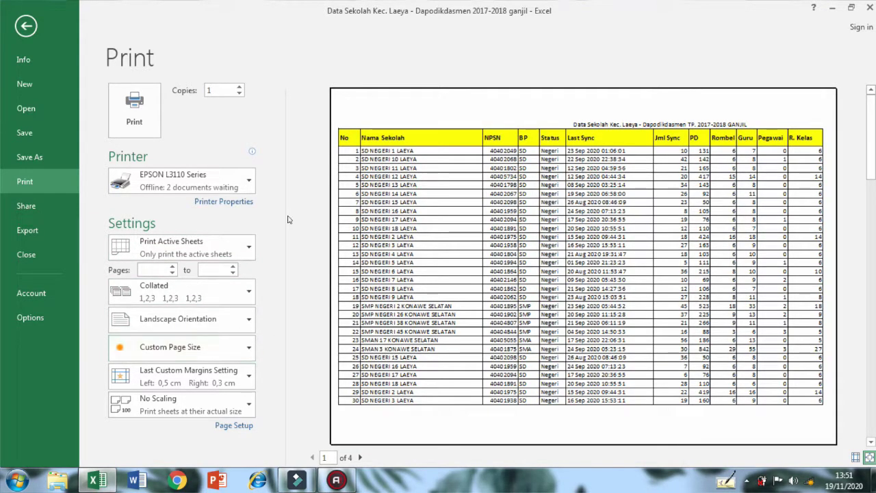
pyautogui.click(229, 205)
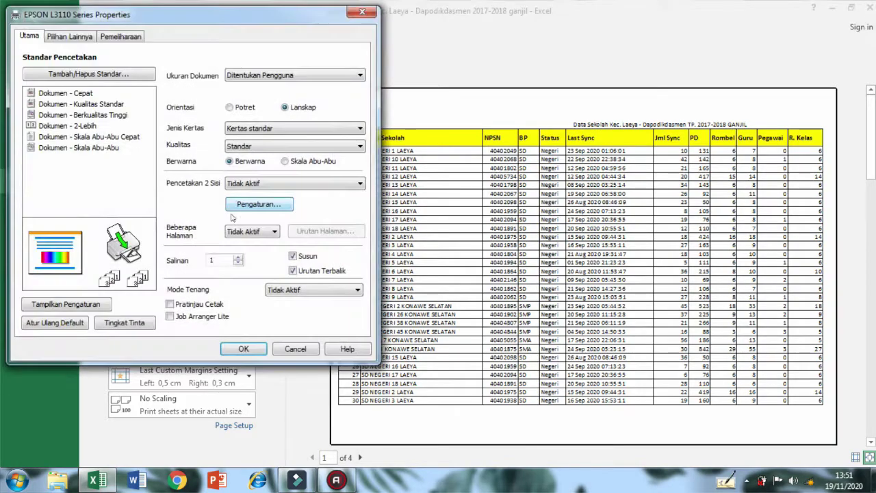
pyautogui.moveTo(216, 27); pyautogui.dragTo(585, 27)
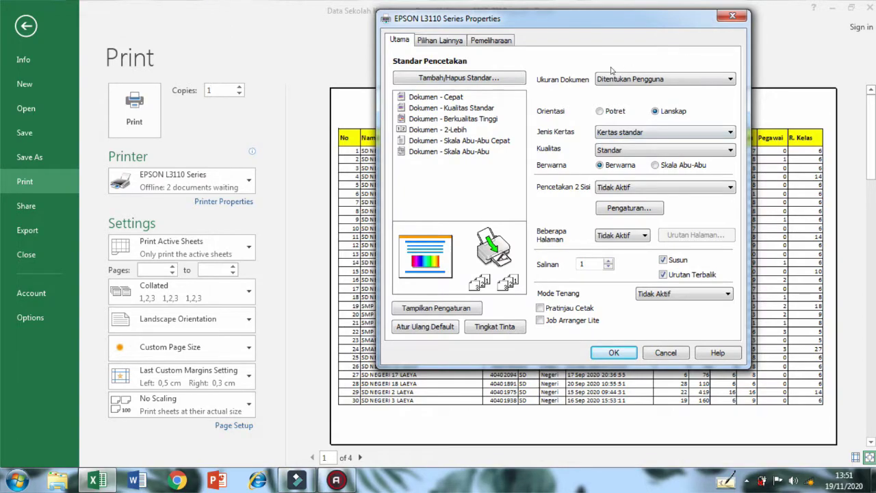
pyautogui.moveTo(551, 20); pyautogui.dragTo(507, 27)
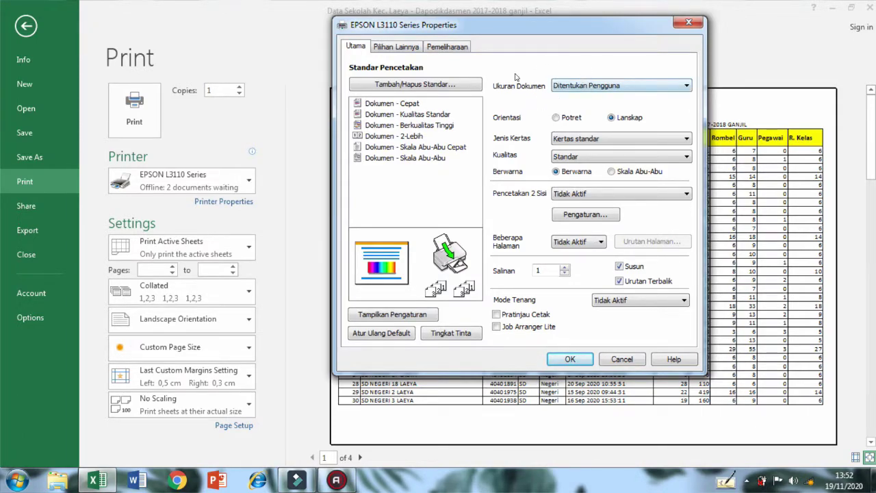
pyautogui.moveTo(470, 26); pyautogui.dragTo(519, 29)
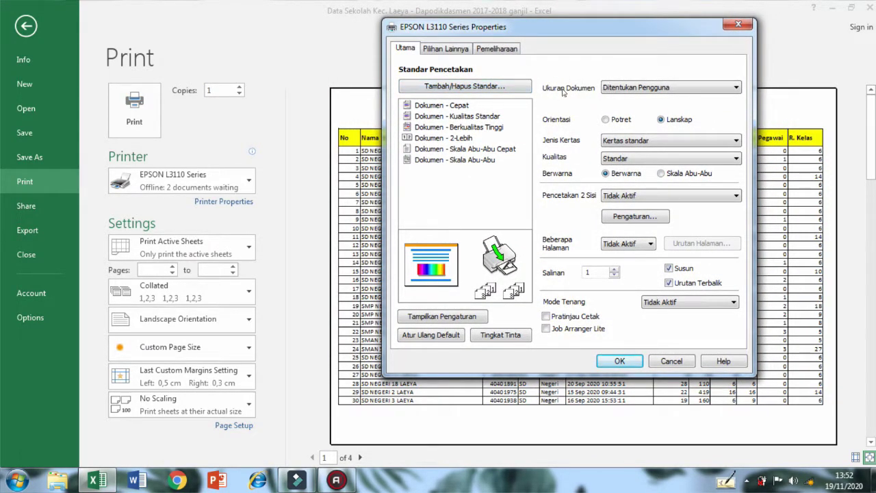
pyautogui.click(628, 89)
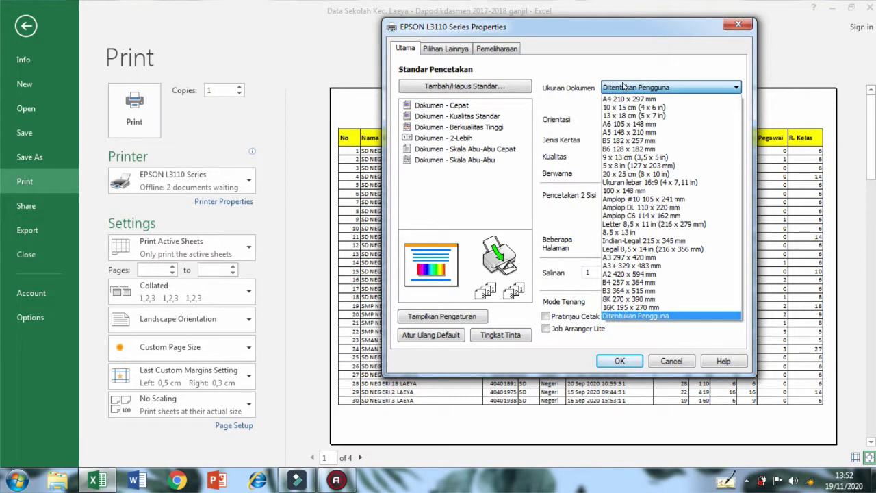
pyautogui.click(662, 317)
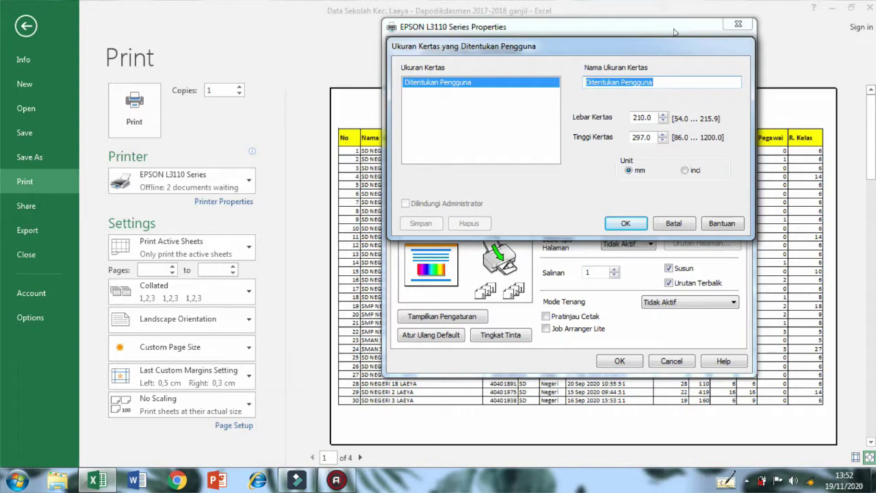
# Save a custom paper size named F4 with width 215 mm and height 330 mm, and apply it in the printer properties.
pyautogui.moveTo(524, 51); pyautogui.dragTo(402, 135)
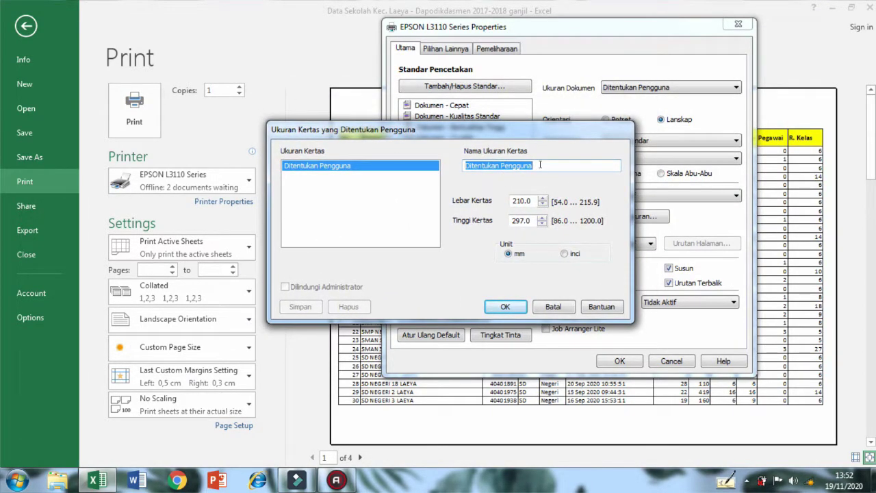
pyautogui.write('F4')
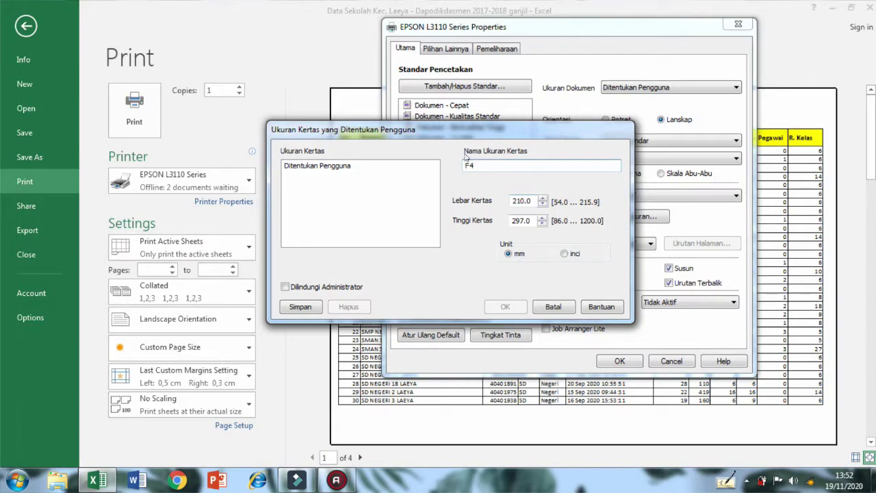
pyautogui.moveTo(532, 197); pyautogui.dragTo(501, 193)
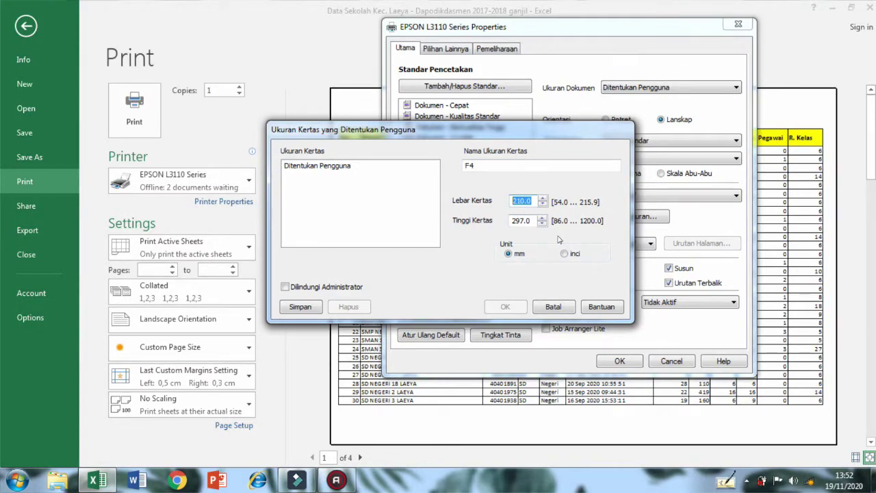
pyautogui.write('215')
pyautogui.moveTo(530, 217); pyautogui.dragTo(512, 212)
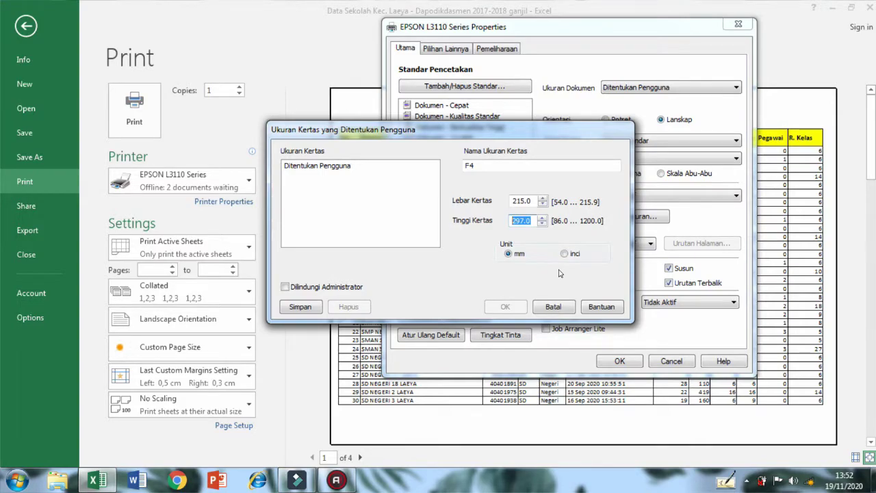
pyautogui.write('330')
pyautogui.click(305, 307)
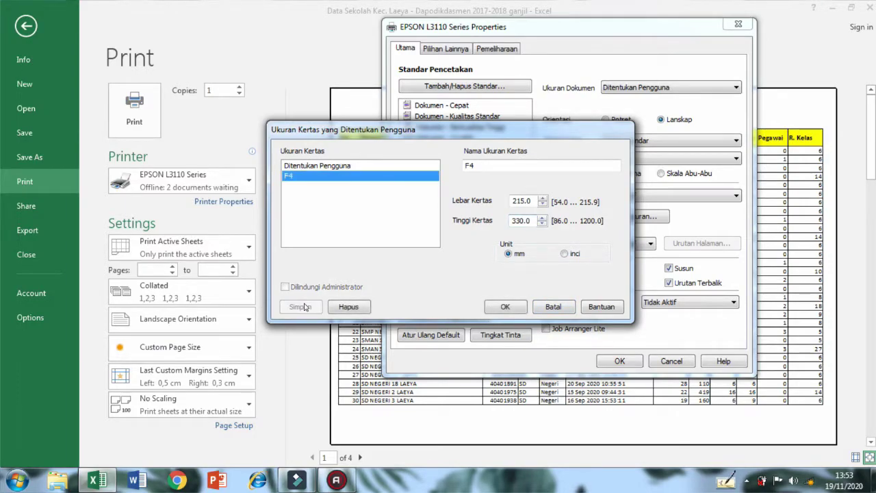
pyautogui.click(505, 307)
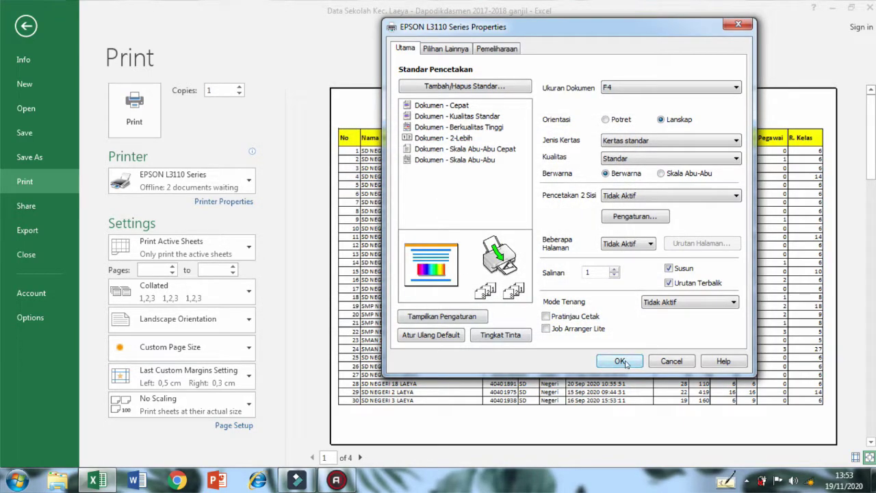
pyautogui.click(620, 361)
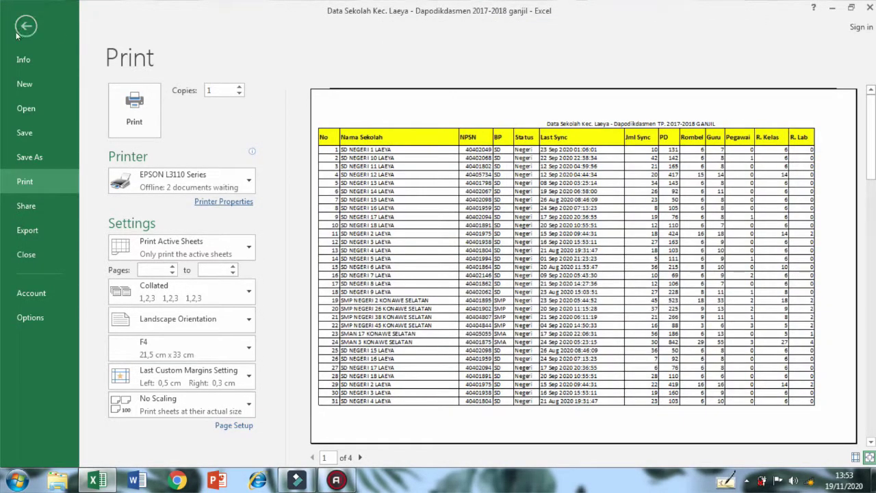
# Return to the worksheet and check the paper size list for the new F4 entry.
pyautogui.click(23, 26)
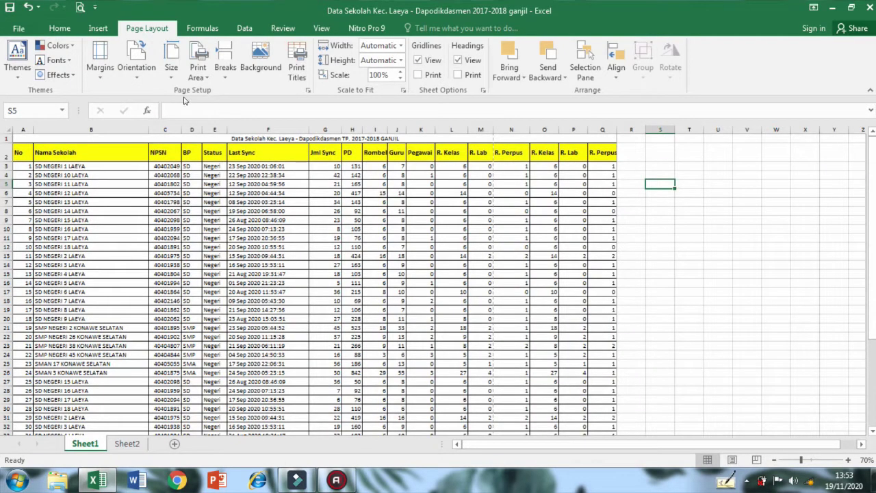
pyautogui.click(171, 63)
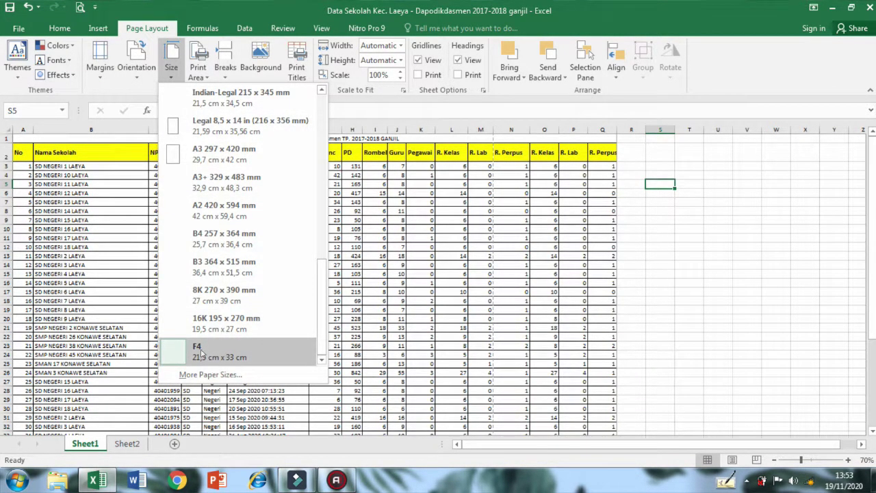
pyautogui.scroll(5, 215, 354)
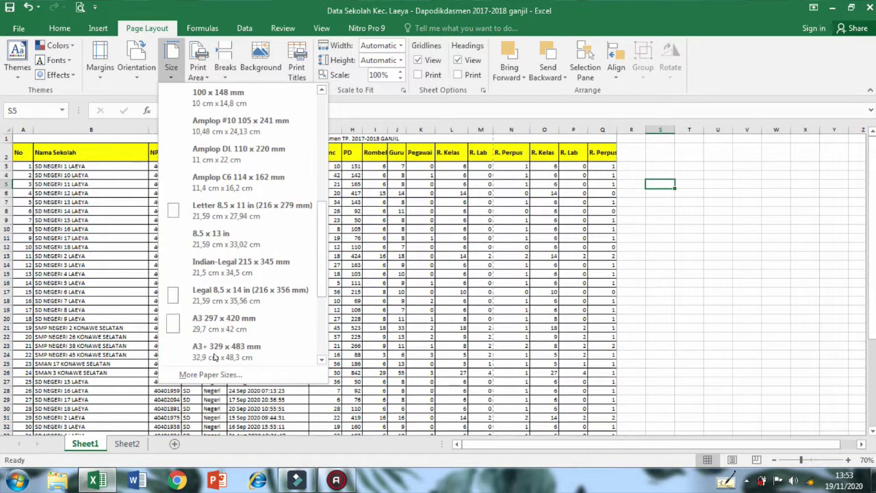
pyautogui.scroll(-5, 218, 353)
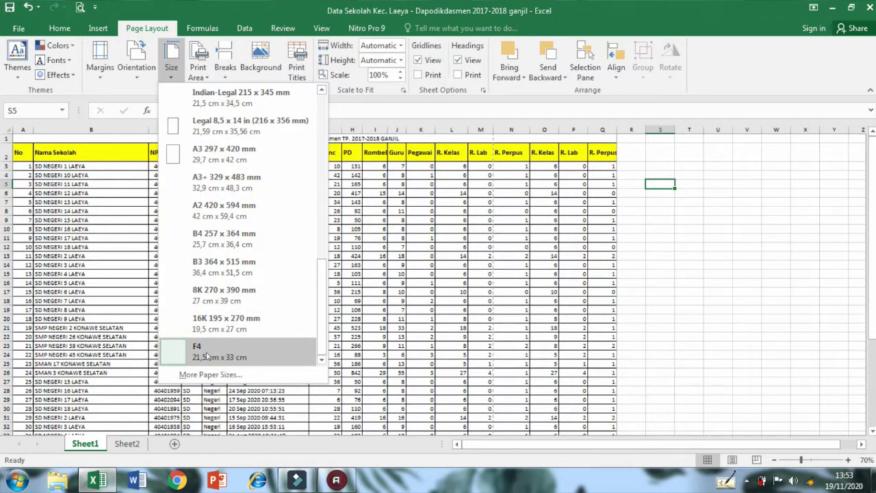
pyautogui.click(692, 236)
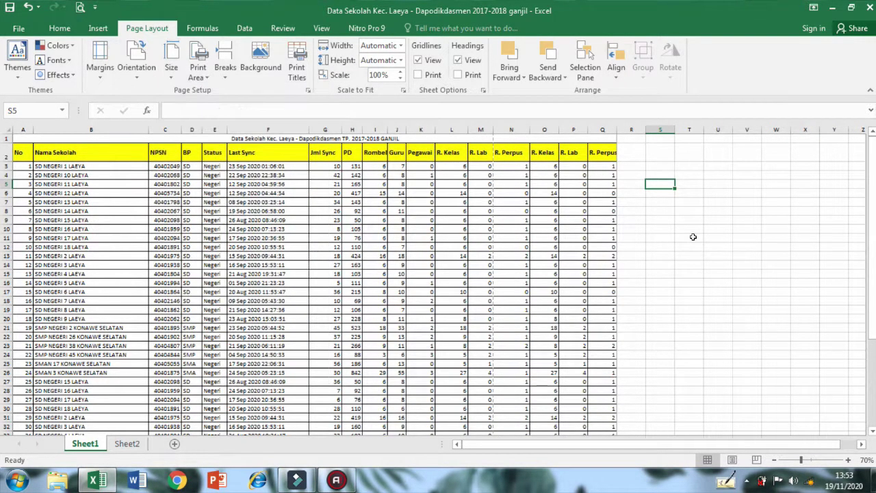
pyautogui.scroll(-5, 472, 182)
pyautogui.scroll(5, 297, 204)
pyautogui.scroll(-5, 174, 69)
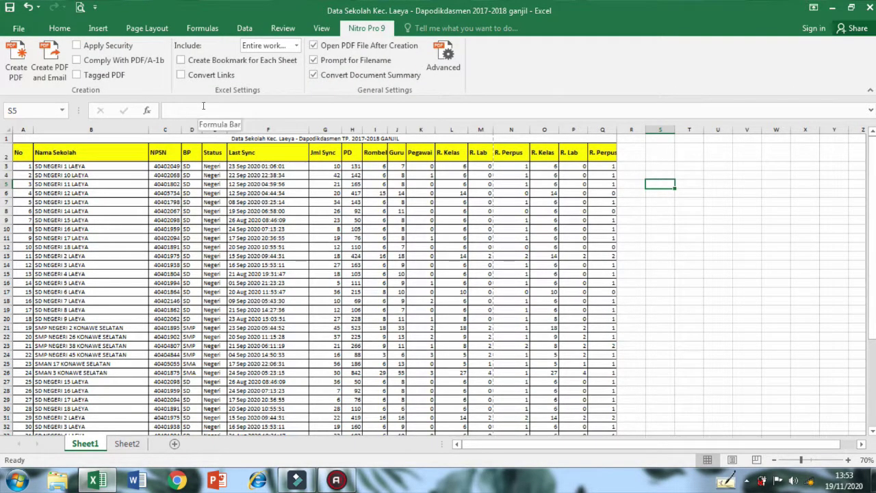
# Show the worksheet in Page Break Preview and look over how the school data table is divided into pages.
pyautogui.scroll(-3, 343, 256)
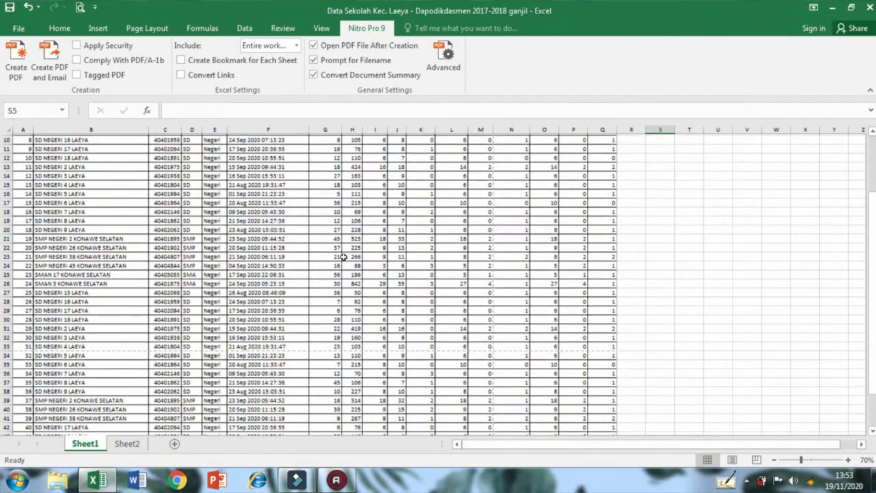
pyautogui.scroll(3, 343, 256)
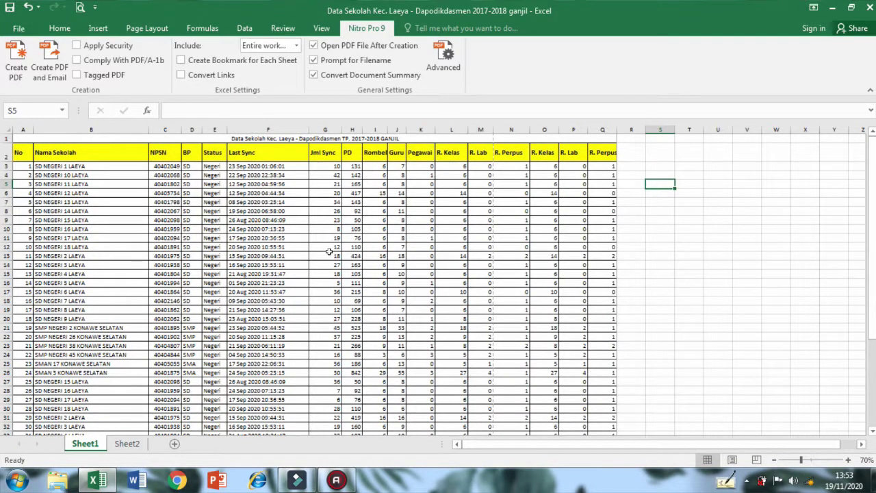
pyautogui.scroll(-1, 351, 316)
pyautogui.scroll(1, 350, 316)
pyautogui.click(60, 28)
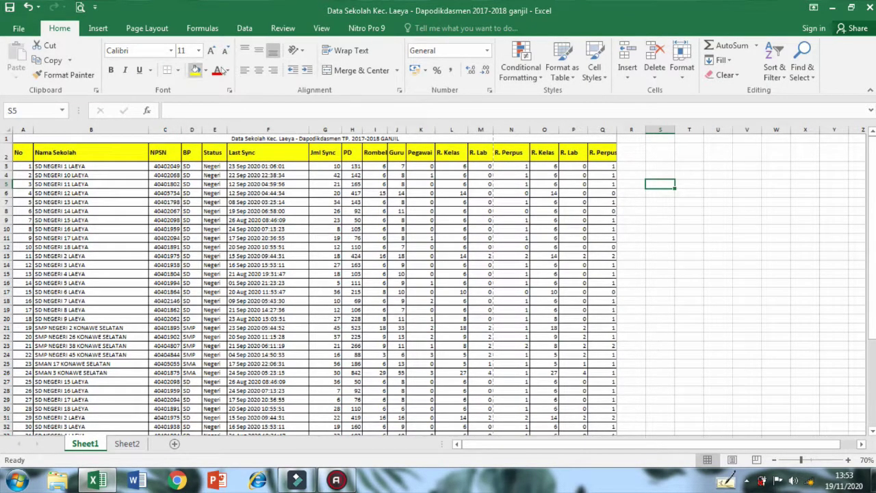
pyautogui.click(320, 29)
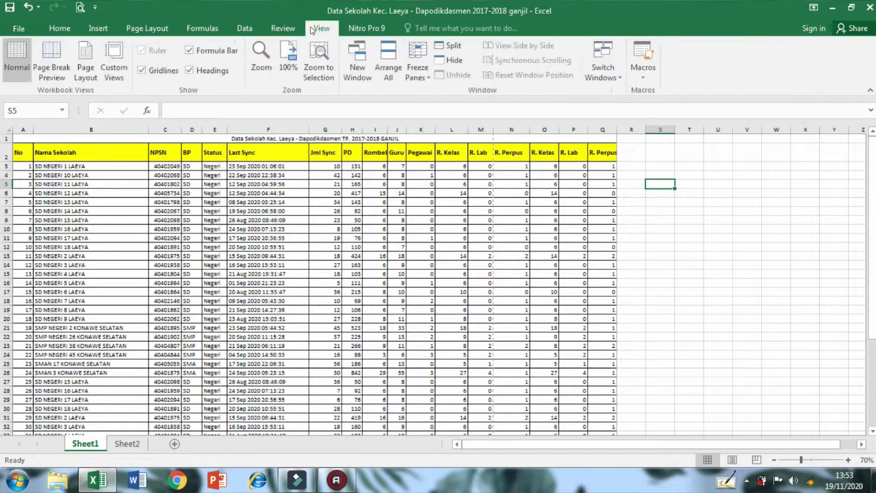
pyautogui.click(55, 69)
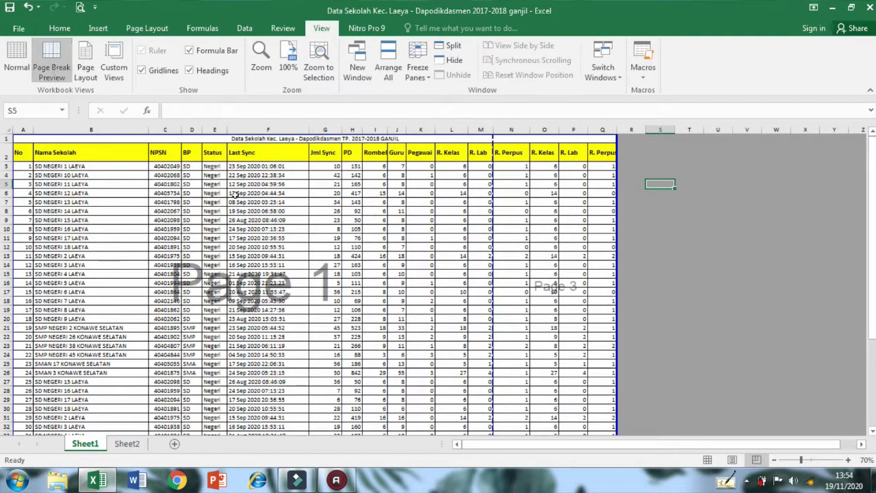
pyautogui.scroll(-3, 489, 293)
pyautogui.scroll(3, 489, 293)
# Compare Normal view with Page Break Preview and examine the vertical and horizontal page breaks across the school data table.
pyautogui.click(708, 461)
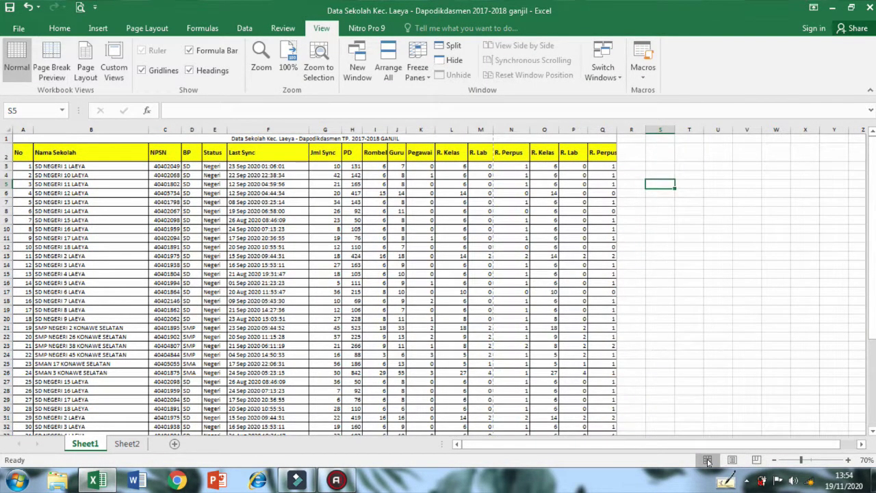
pyautogui.click(756, 461)
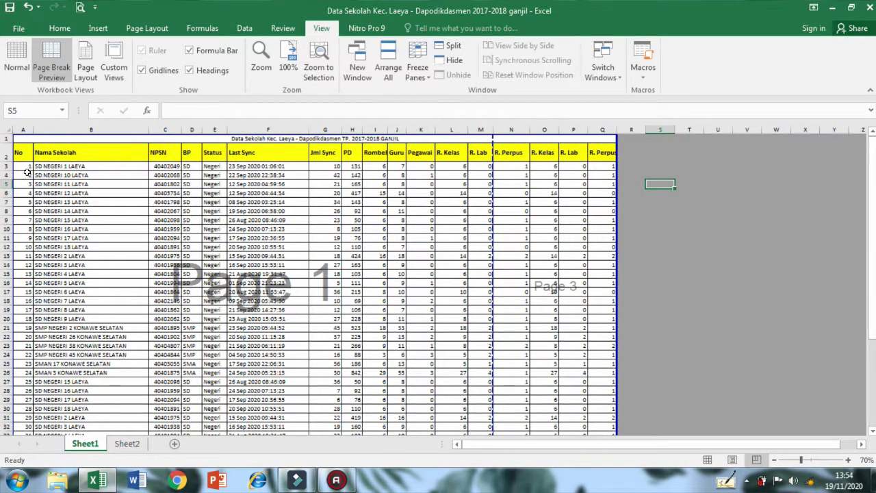
pyautogui.scroll(-4, 116, 223)
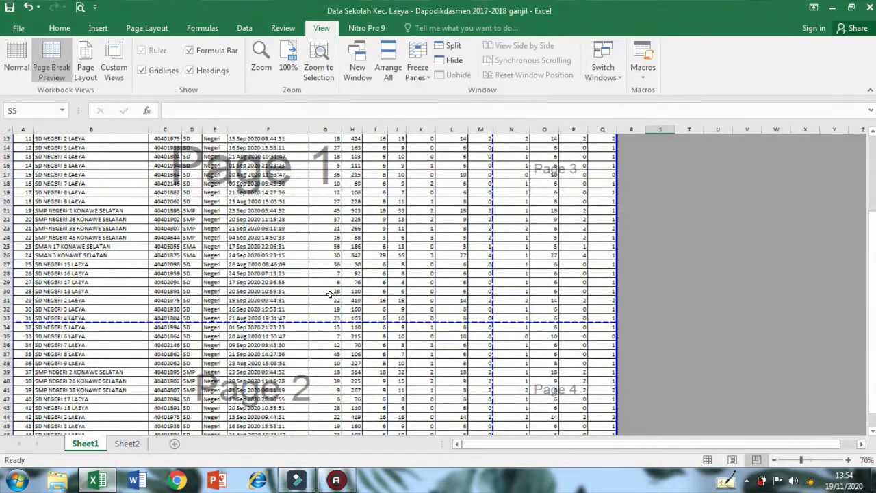
pyautogui.scroll(-1, 344, 294)
pyautogui.scroll(2, 582, 301)
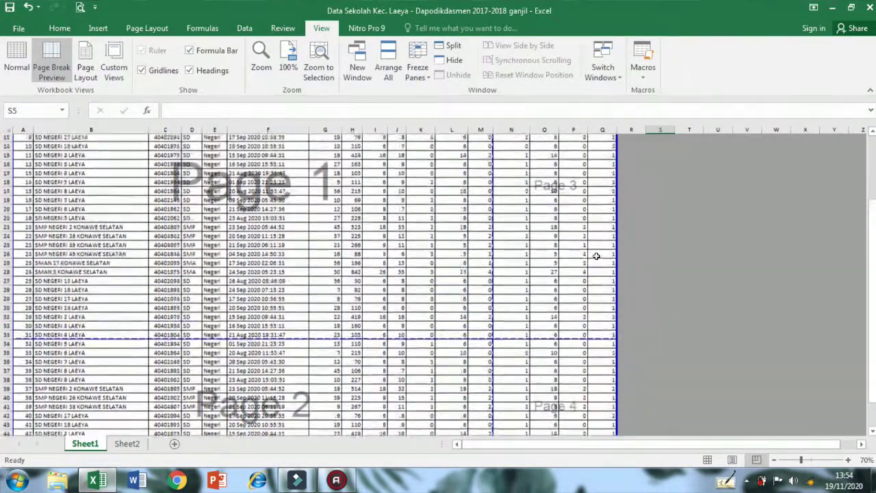
pyautogui.scroll(-1, 582, 301)
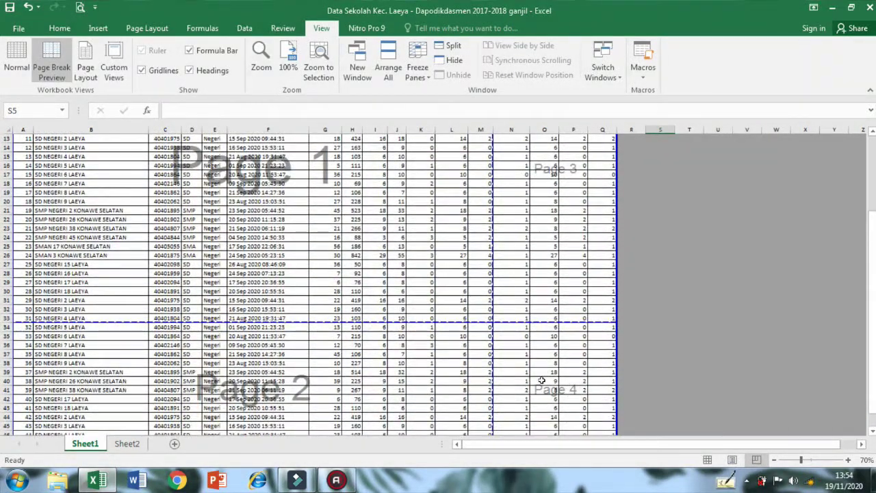
pyautogui.scroll(4, 549, 388)
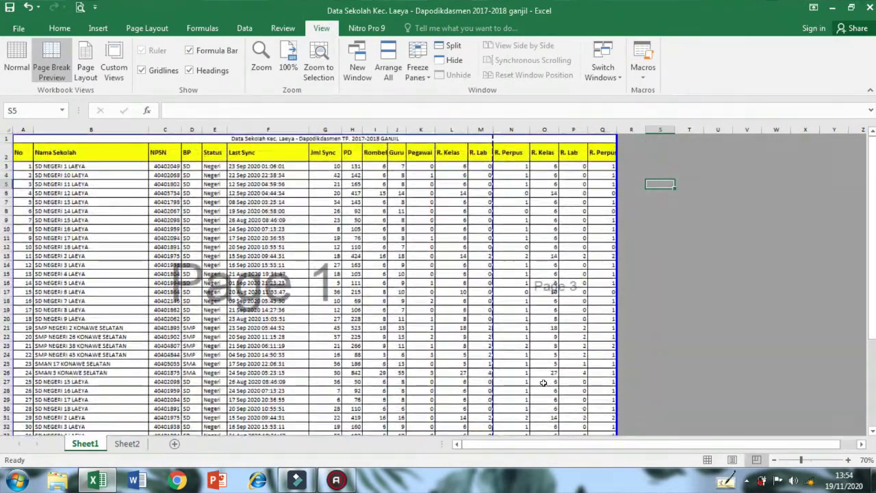
# Move the vertical page break to the edge after column Q and the horizontal one below the last row, and check the table.
pyautogui.moveTo(486, 310); pyautogui.dragTo(622, 303)
pyautogui.scroll(-4, 579, 326)
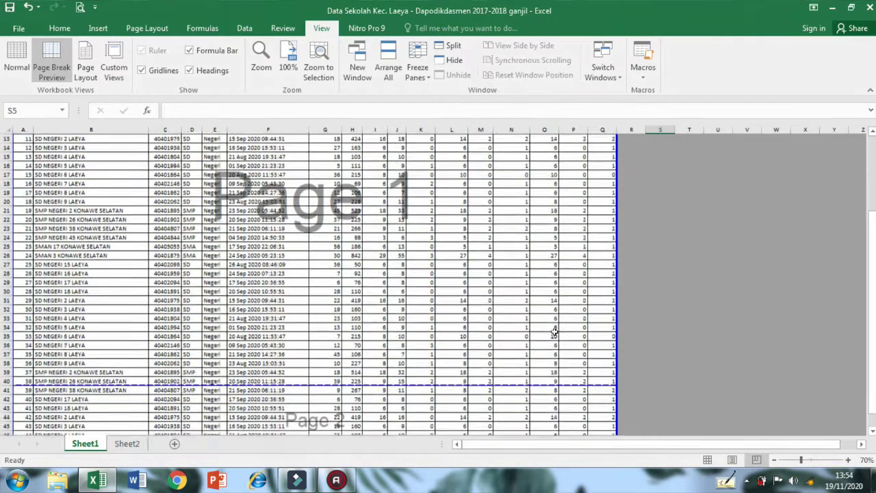
pyautogui.click(441, 382)
pyautogui.moveTo(441, 383); pyautogui.dragTo(448, 421)
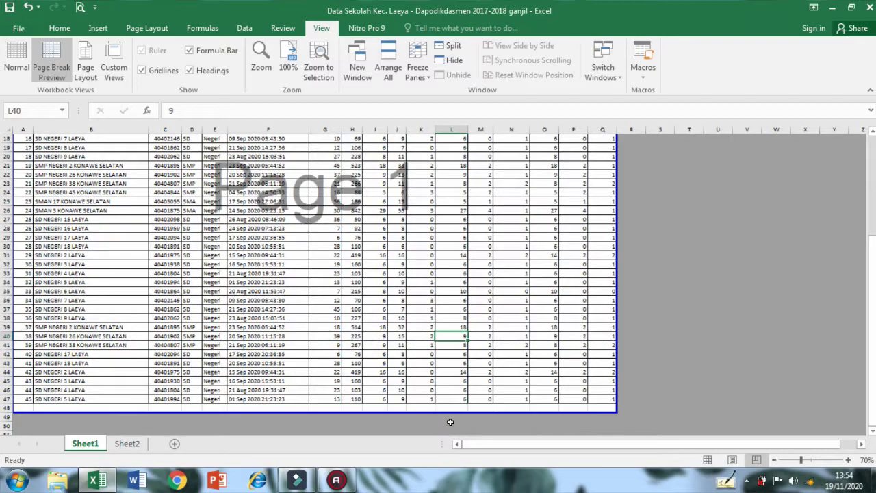
pyautogui.scroll(4, 443, 330)
pyautogui.scroll(2, 443, 330)
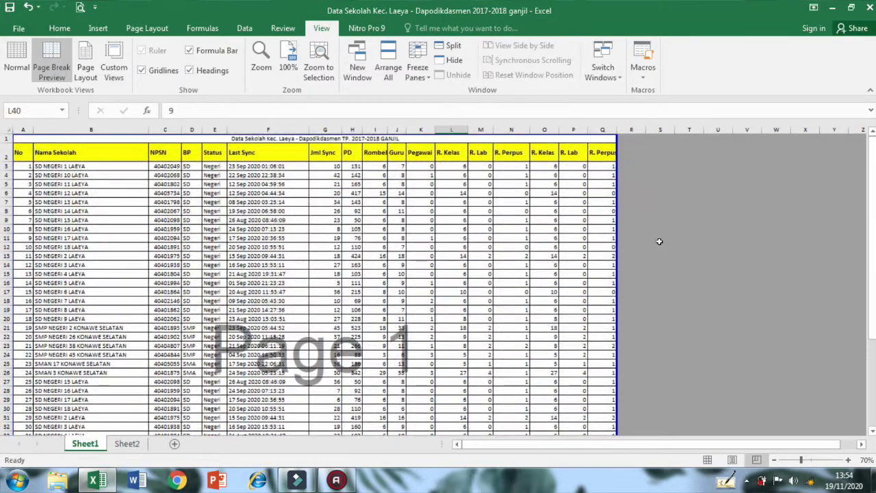
pyautogui.scroll(-5, 513, 254)
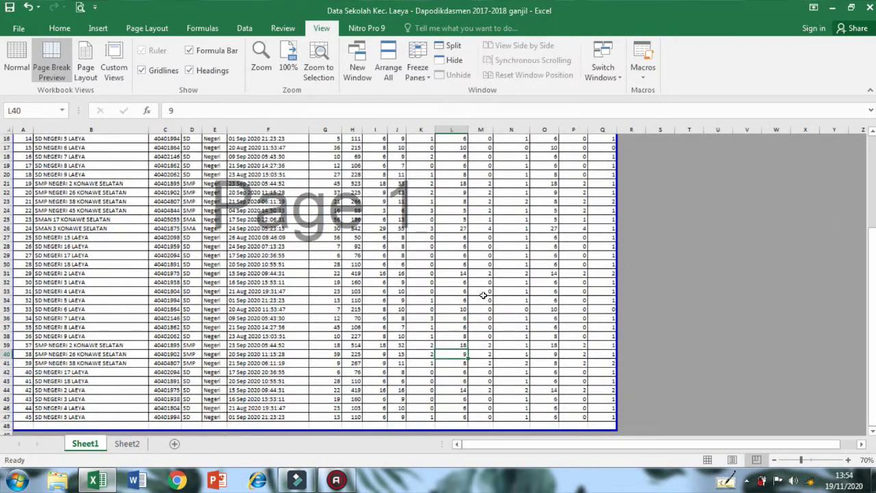
pyautogui.scroll(3, 484, 295)
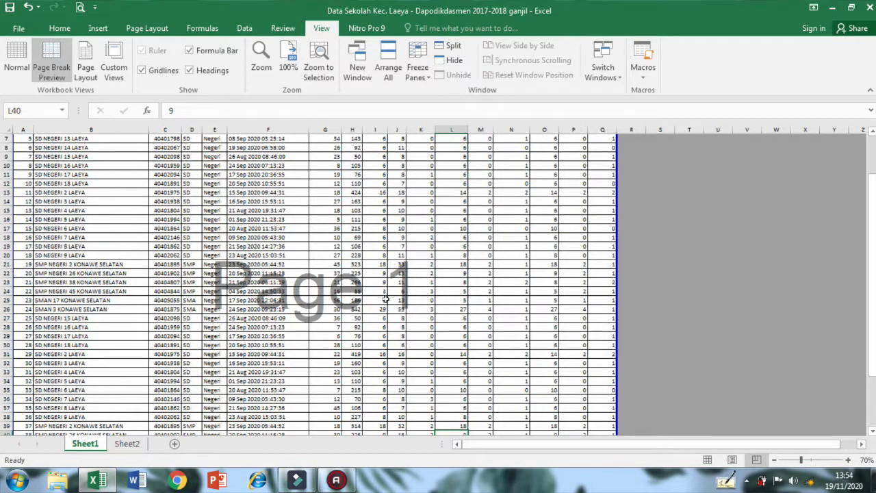
pyautogui.scroll(2, 385, 299)
# Check the sheet in the print preview, and return the worksheet to Normal view.
pyautogui.click(19, 28)
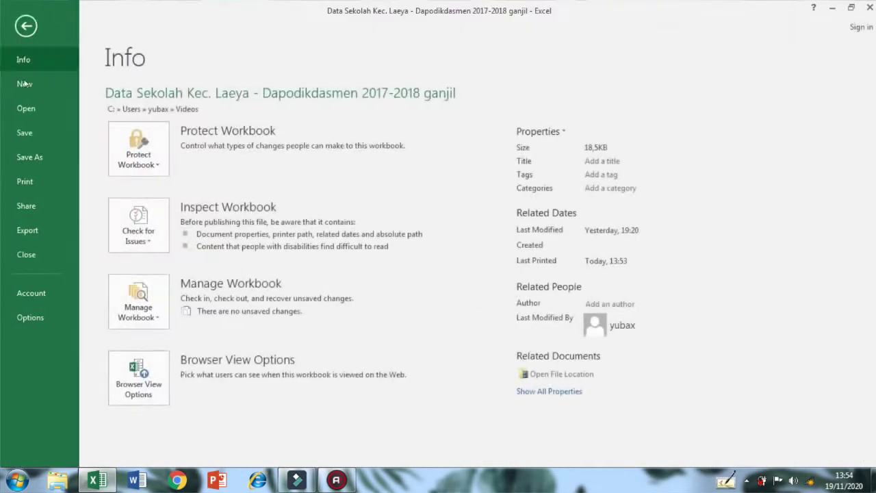
pyautogui.click(29, 189)
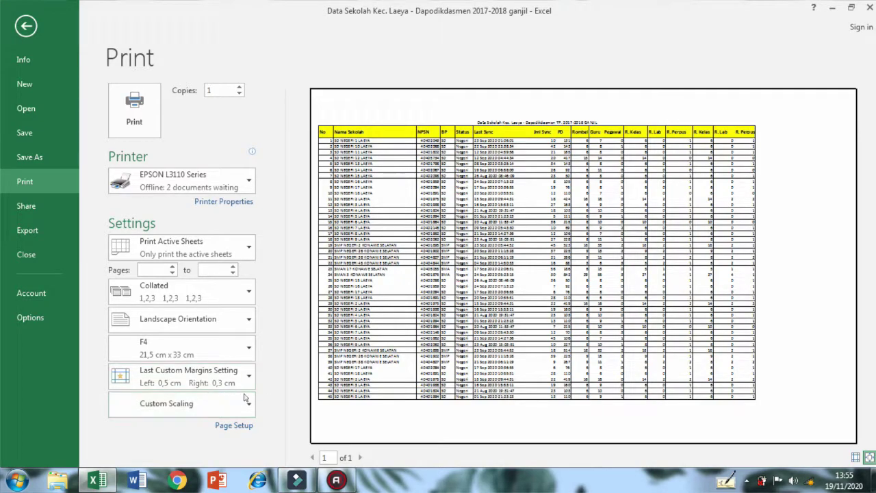
pyautogui.click(26, 26)
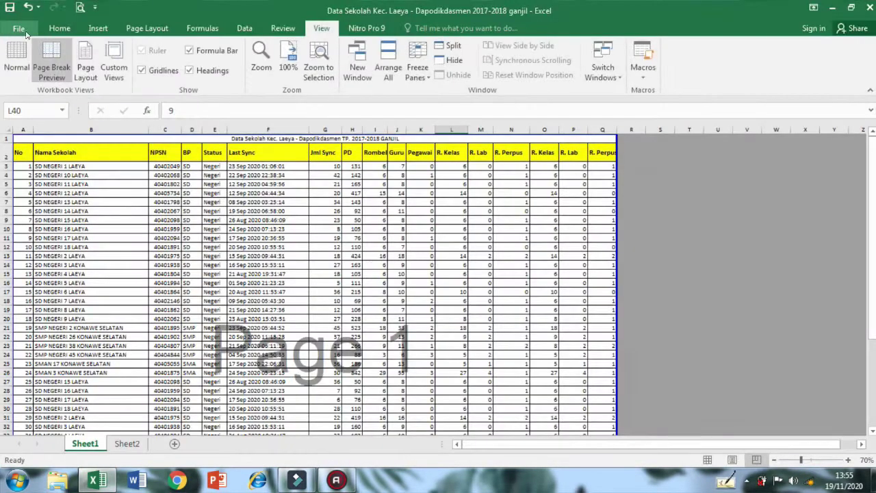
pyautogui.click(16, 61)
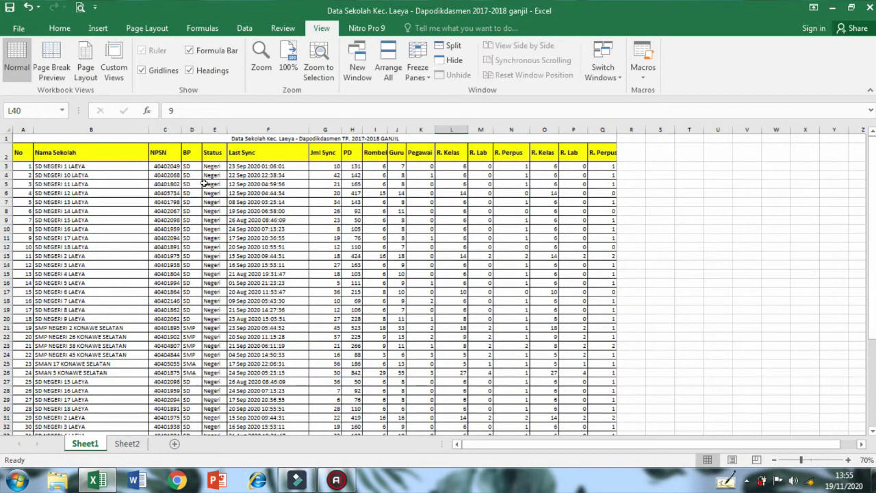
pyautogui.click(60, 28)
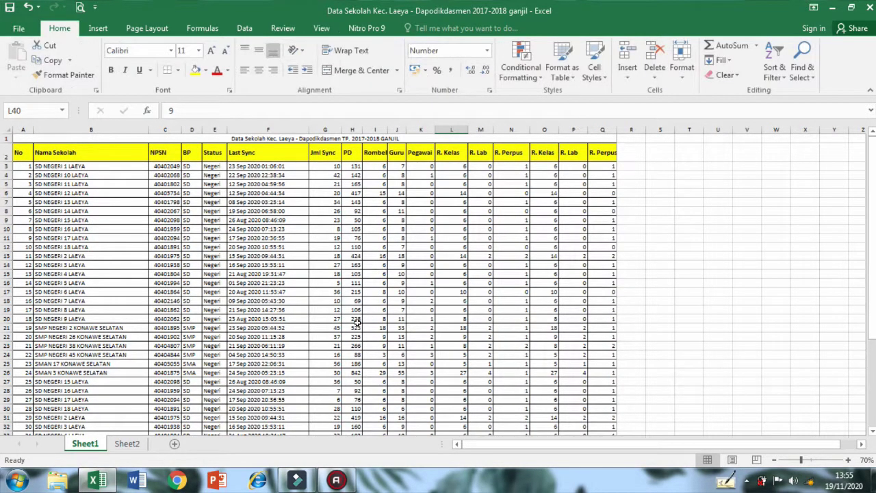
pyautogui.scroll(-6, 201, 277)
pyautogui.scroll(3, 201, 277)
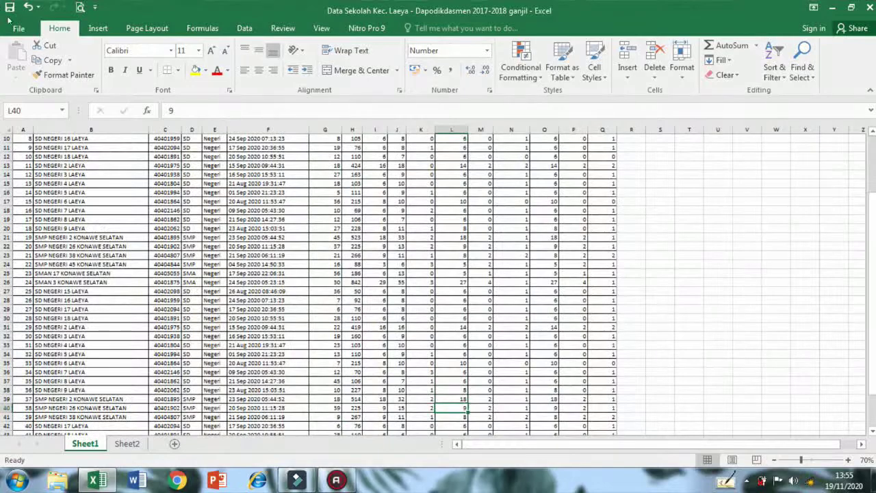
# Reopen the print preview and examine the available page scaling options without changing the current one.
pyautogui.click(11, 21)
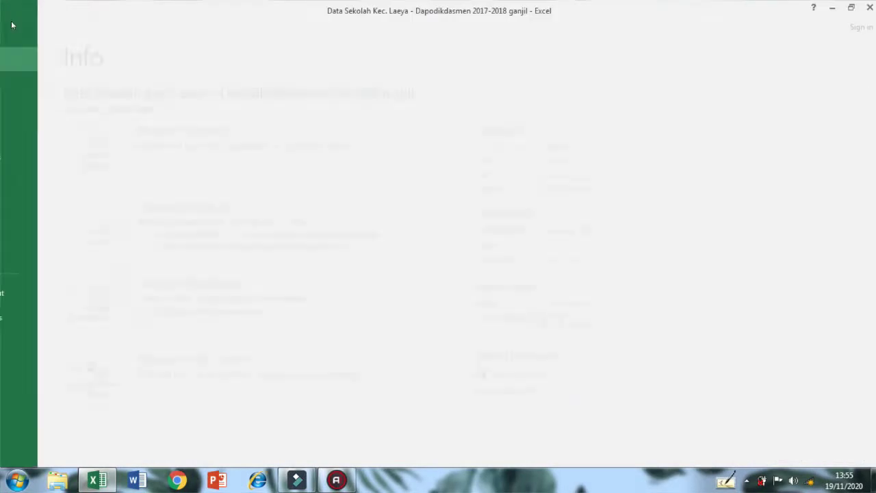
pyautogui.click(50, 184)
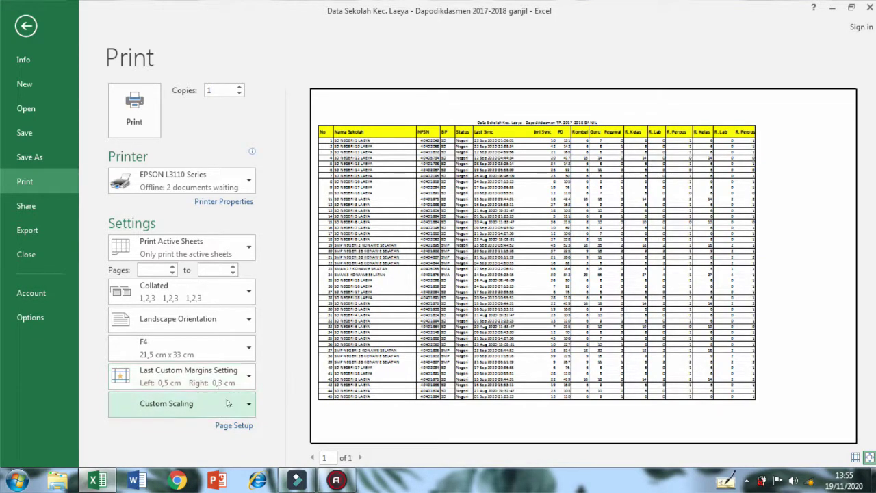
pyautogui.click(190, 405)
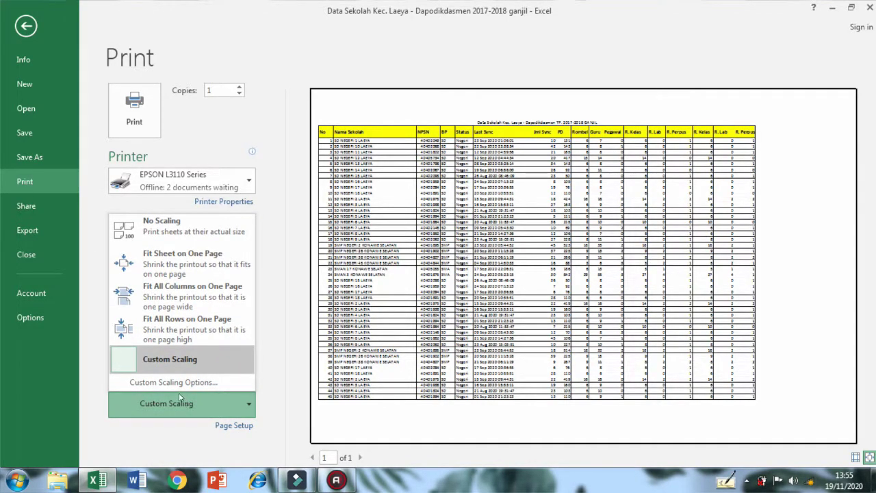
pyautogui.click(190, 407)
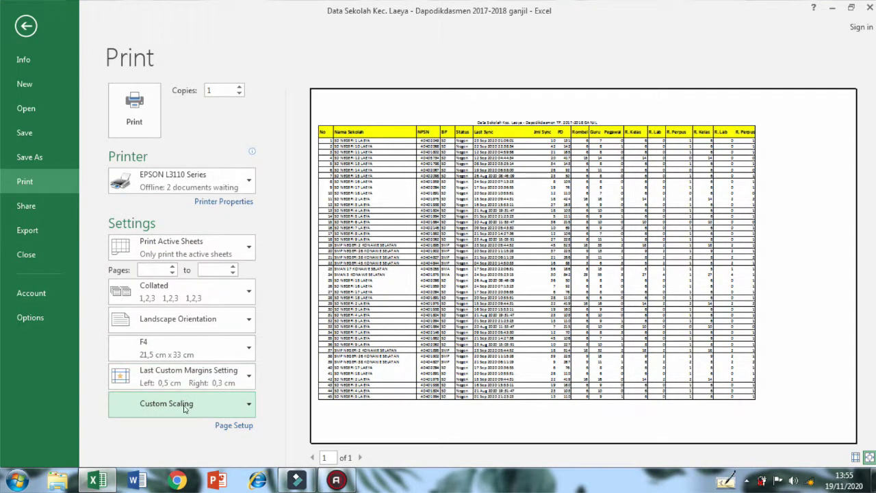
pyautogui.click(184, 409)
pyautogui.click(183, 407)
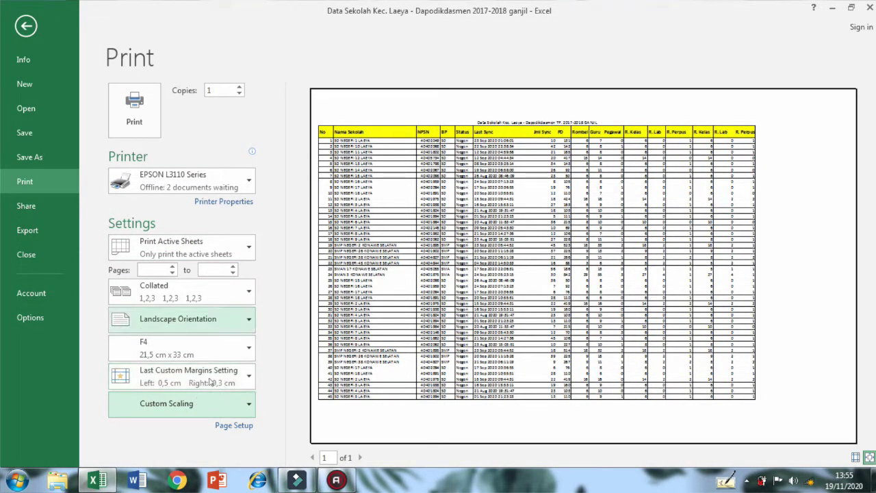
# Try the No Scaling and Fit Sheet on One Page print scaling options on the school data sheet.
pyautogui.click(208, 405)
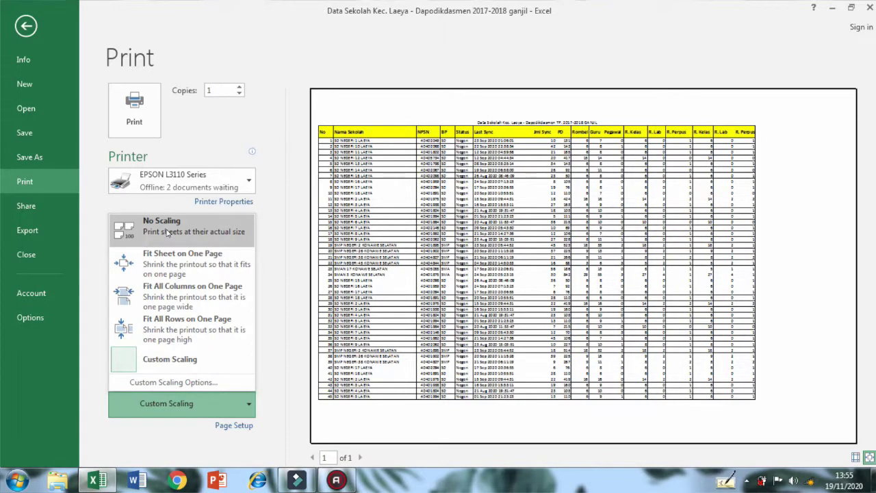
pyautogui.click(167, 233)
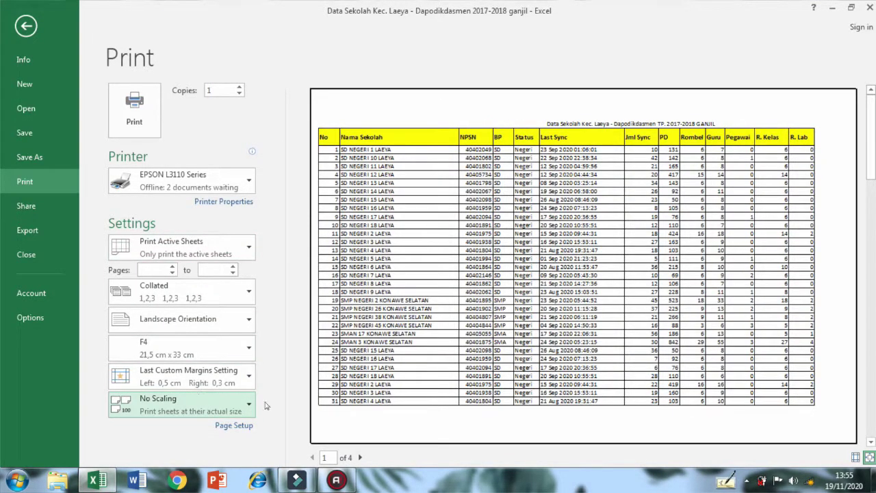
pyautogui.click(189, 410)
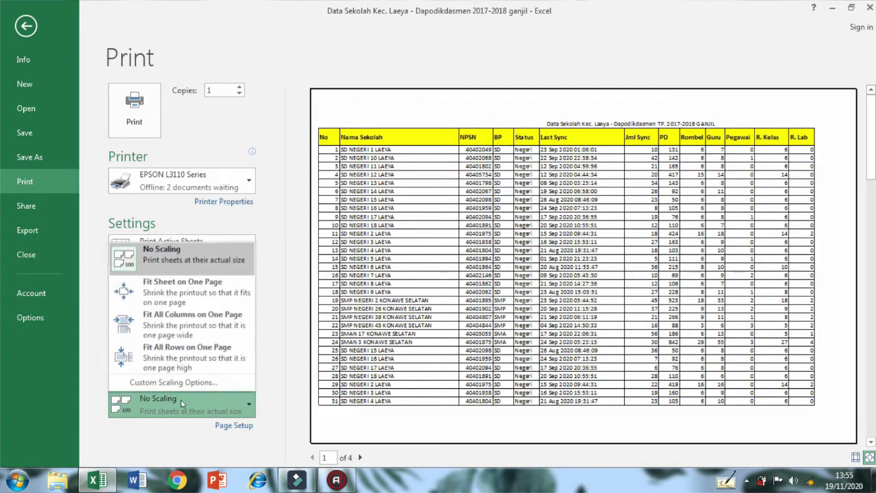
pyautogui.click(156, 293)
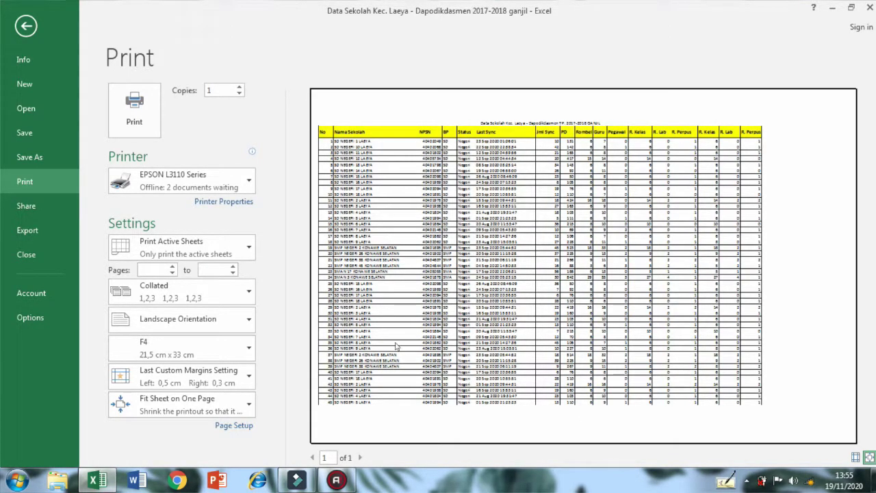
# Set the print scaling to Fit All Columns on One Page and page through the preview, returning to page 1.
pyautogui.click(226, 406)
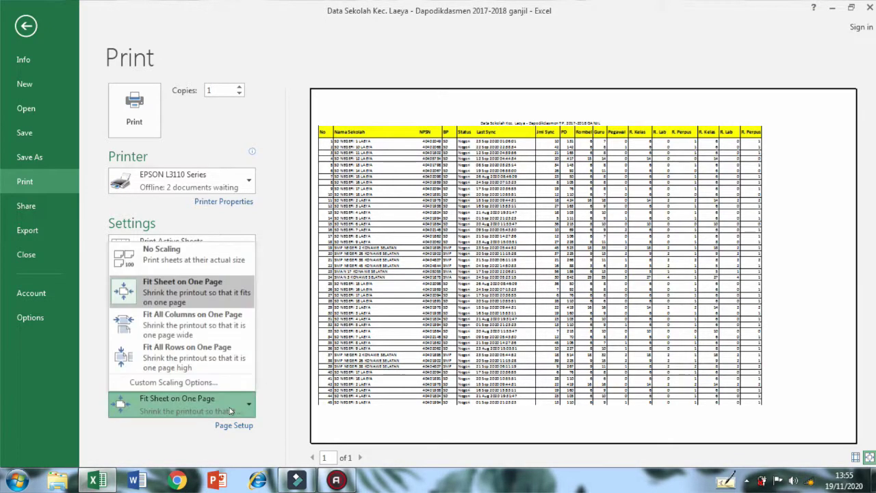
pyautogui.click(212, 329)
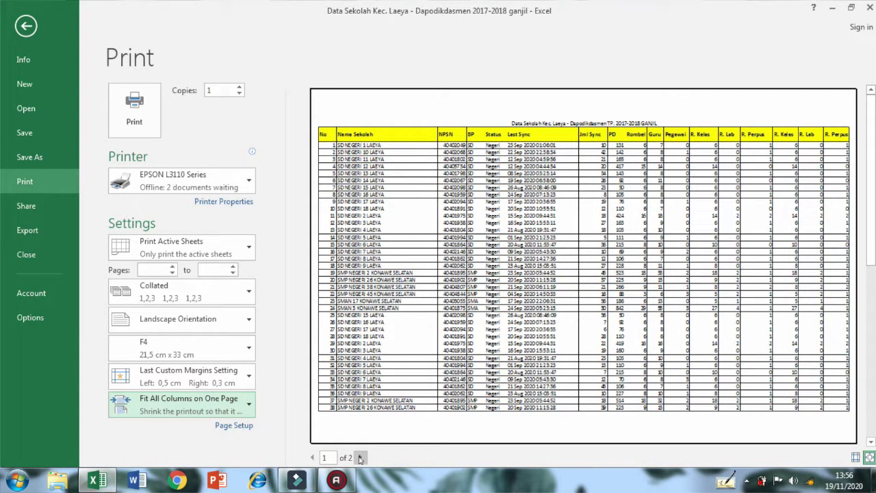
pyautogui.click(360, 458)
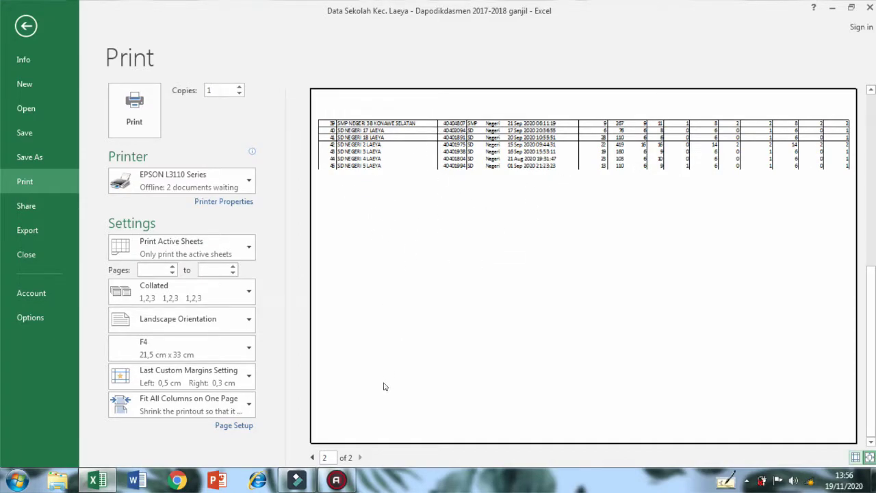
pyautogui.click(312, 457)
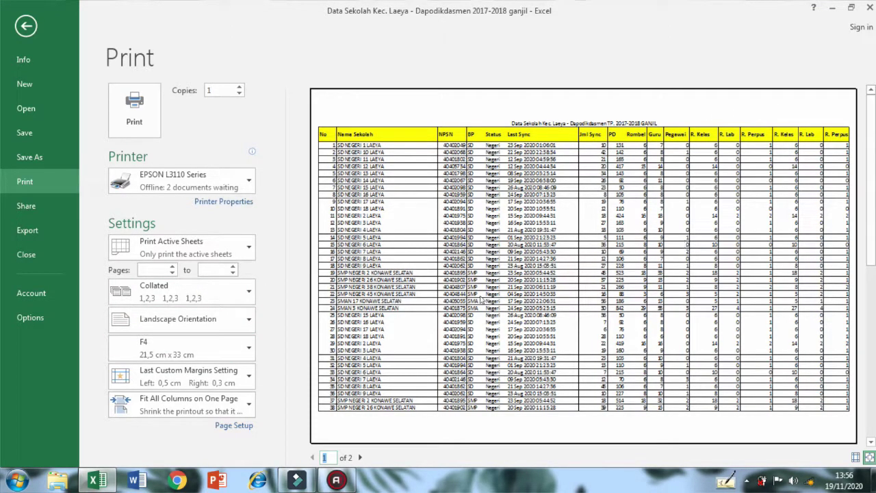
# Set the print scaling to Fit All Rows on One Page, return to the worksheet and look over the data.
pyautogui.click(209, 401)
pyautogui.click(187, 352)
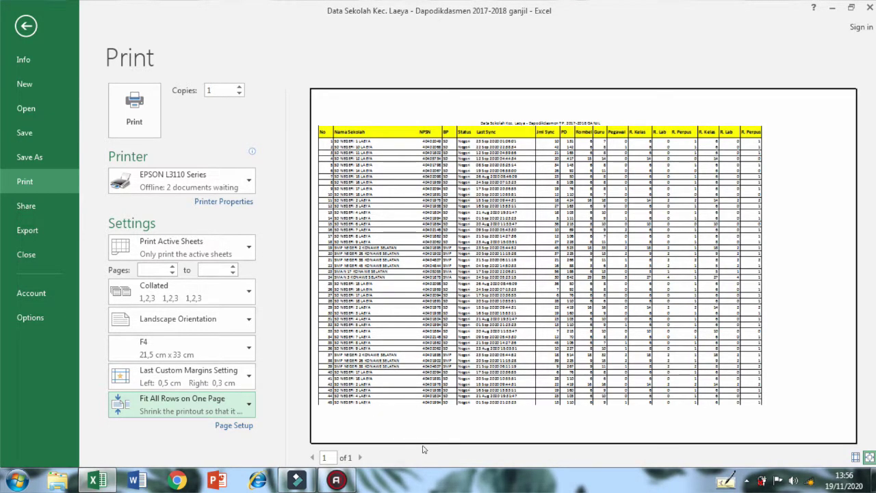
pyautogui.click(30, 31)
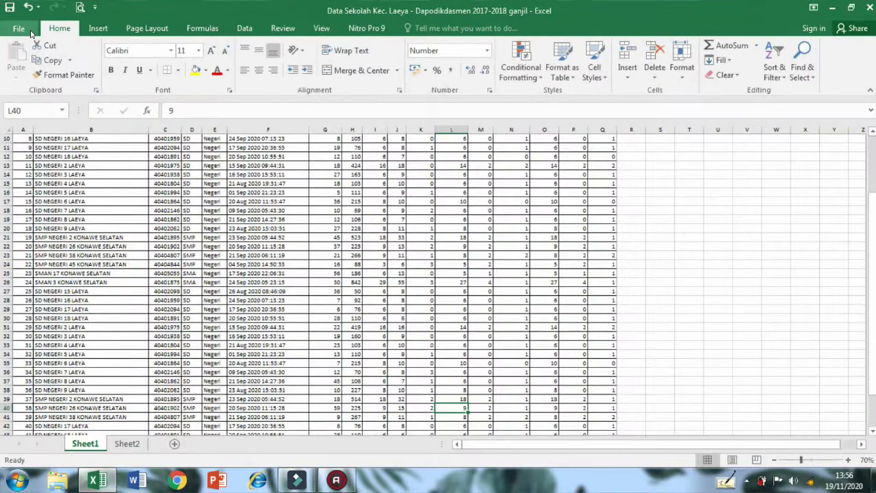
pyautogui.scroll(3, 370, 290)
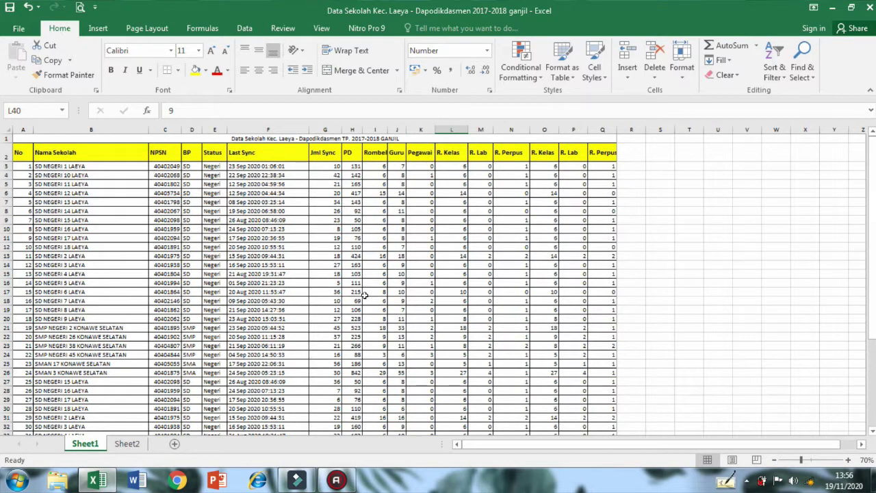
pyautogui.scroll(-12, 364, 294)
pyautogui.scroll(12, 364, 294)
pyautogui.scroll(-4, 416, 288)
pyautogui.scroll(4, 416, 288)
# Reopen the print preview, review the list of page scaling options without changing it, and return to the worksheet.
pyautogui.click(18, 29)
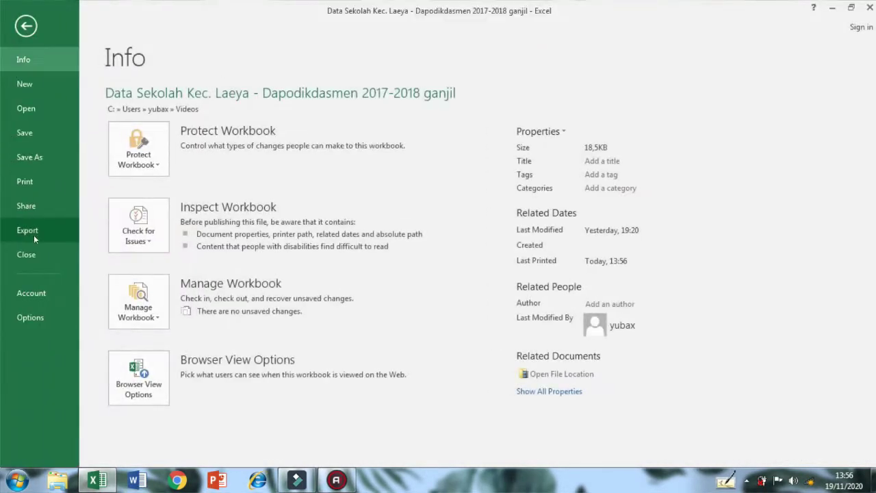
pyautogui.click(25, 181)
pyautogui.click(233, 405)
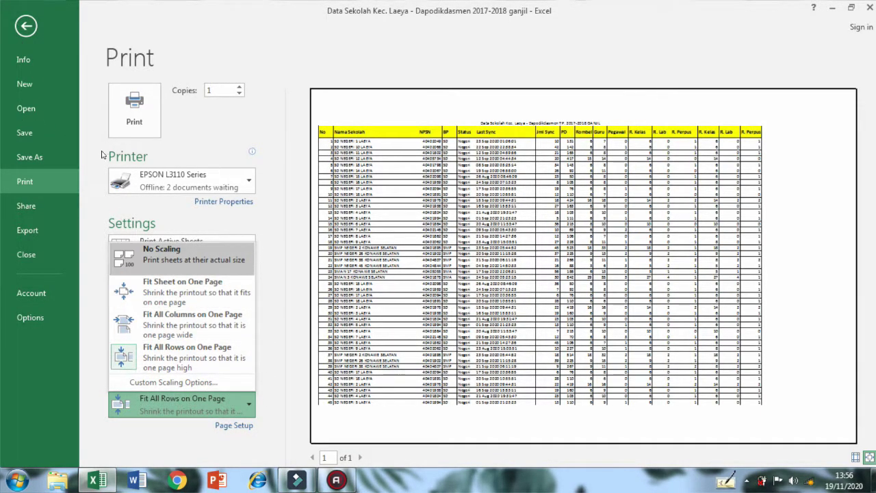
pyautogui.click(26, 27)
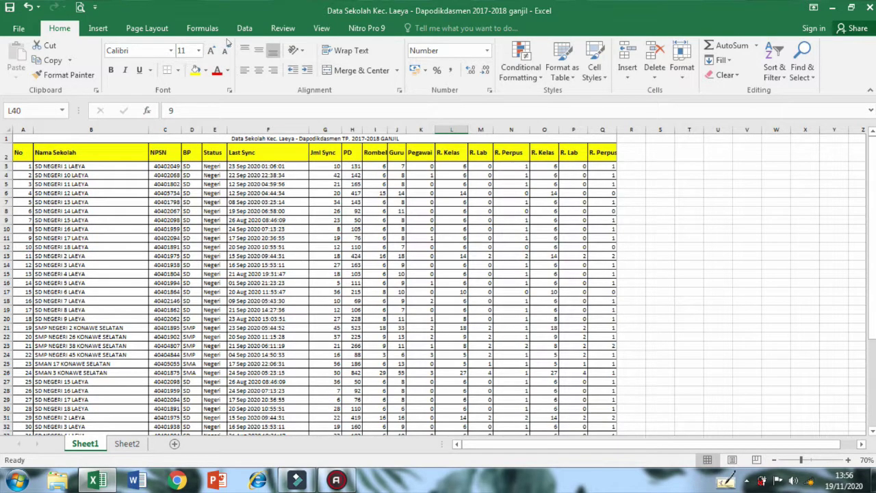
pyautogui.click(233, 312)
pyautogui.click(211, 255)
pyautogui.scroll(-2, 144, 197)
pyautogui.scroll(2, 144, 198)
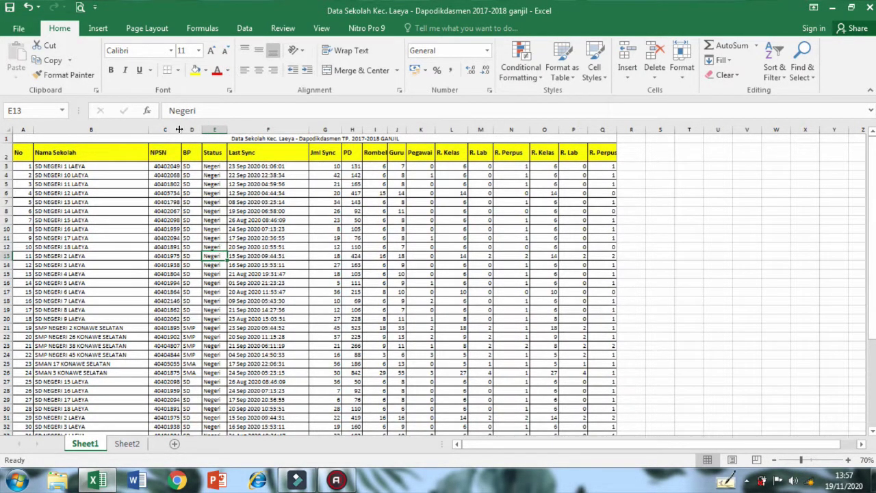
# View the Page Setup scaling settings from the print preview, close them unchanged, and return to the worksheet.
pyautogui.click(146, 28)
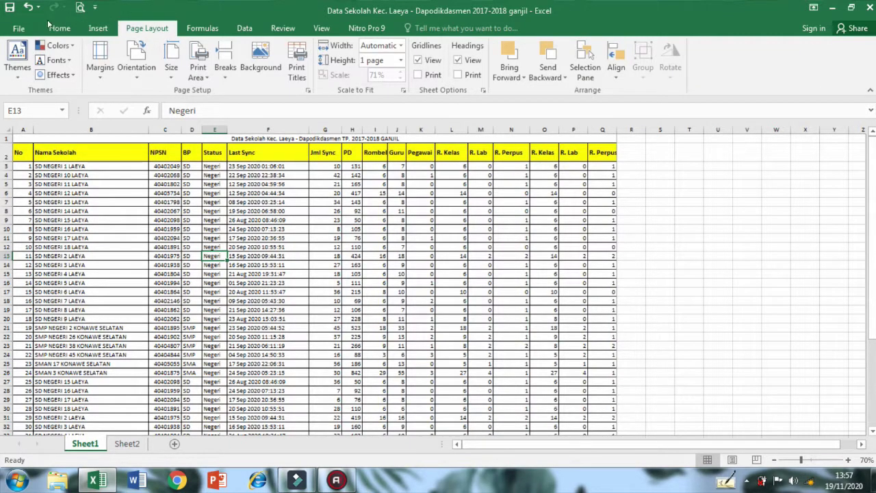
pyautogui.click(20, 29)
pyautogui.click(61, 182)
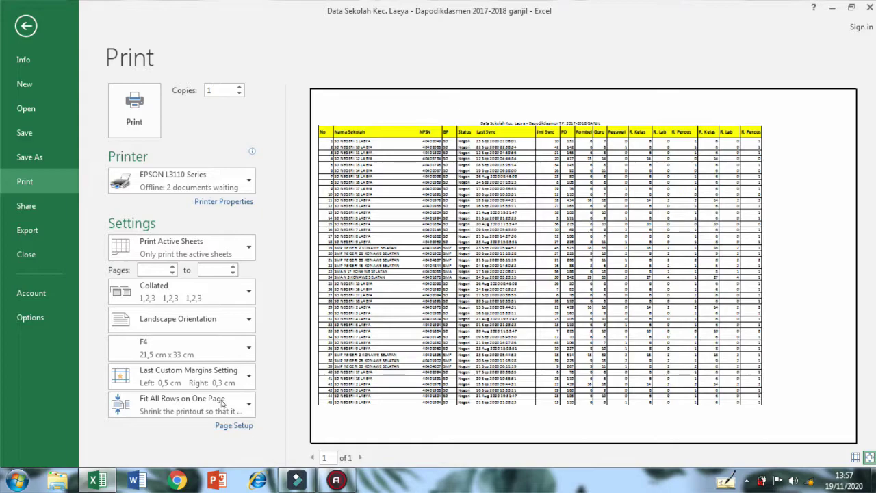
pyautogui.click(234, 425)
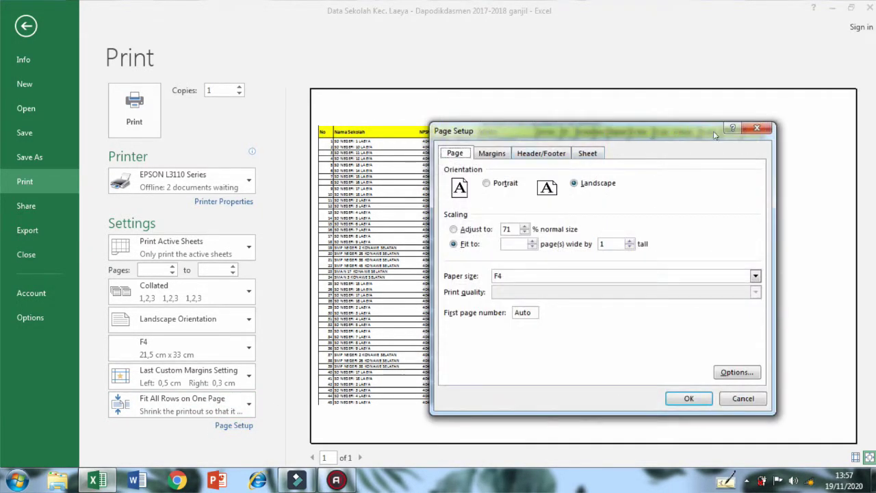
pyautogui.click(756, 128)
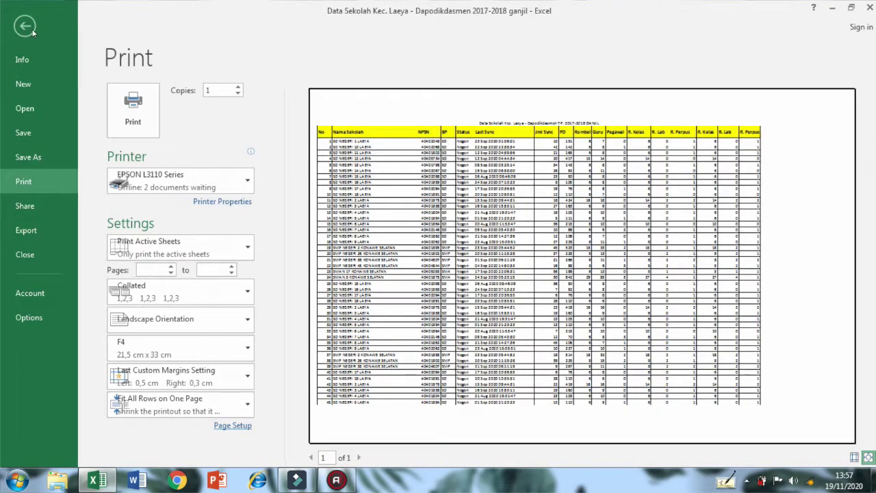
pyautogui.click(25, 26)
# Look through the paper sizes, view the page settings behind More Paper Sizes, and close them unchanged.
pyautogui.doubleClick(162, 29)
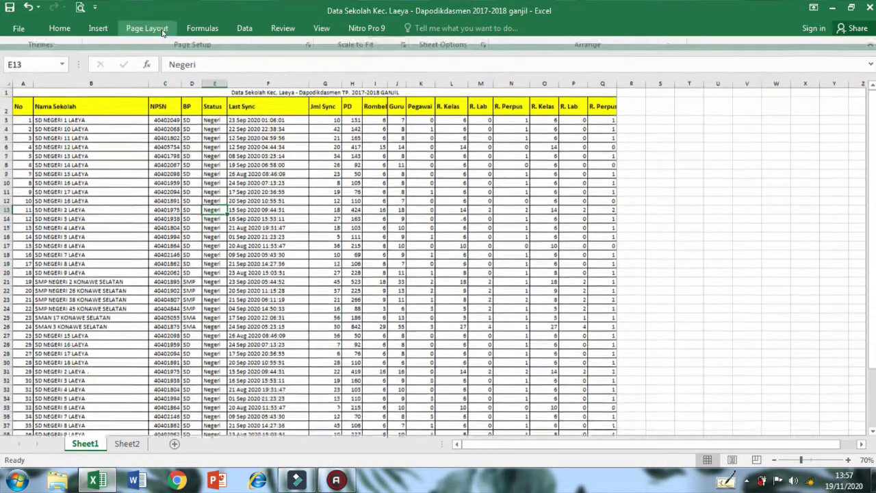
pyautogui.click(162, 29)
pyautogui.doubleClick(162, 29)
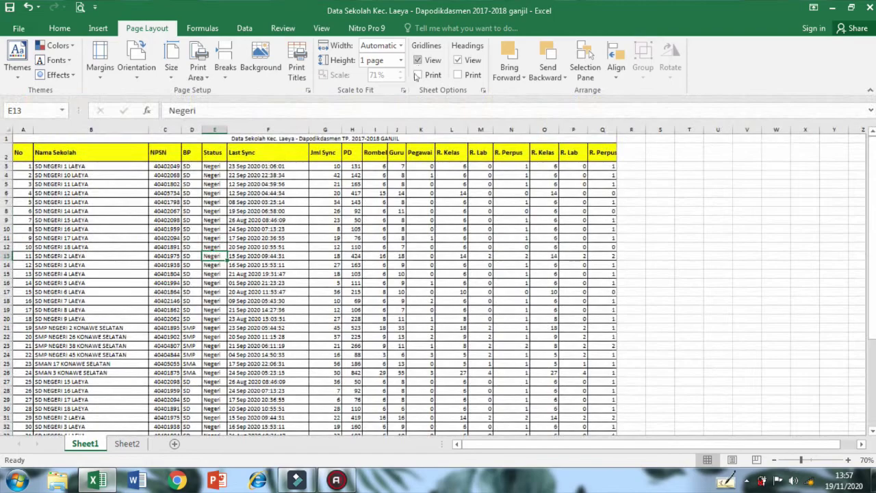
pyautogui.click(171, 67)
pyautogui.scroll(-5, 233, 308)
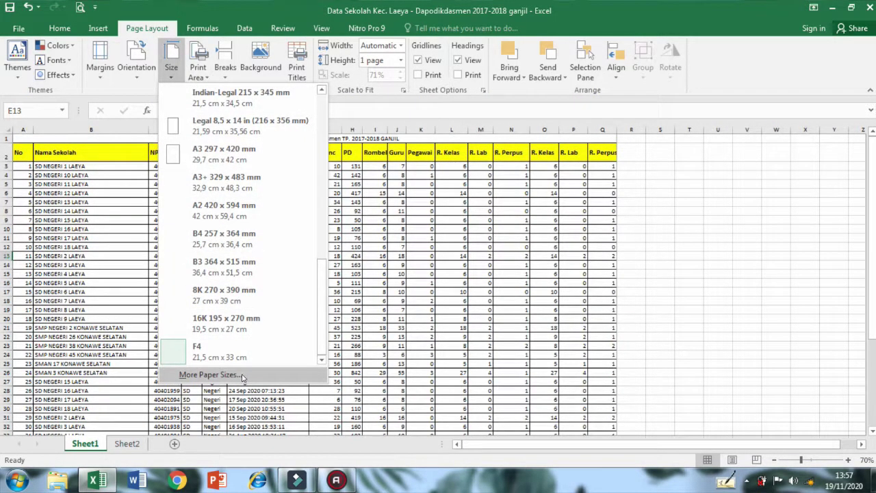
pyautogui.click(243, 375)
pyautogui.moveTo(544, 128); pyautogui.dragTo(449, 122)
pyautogui.click(661, 124)
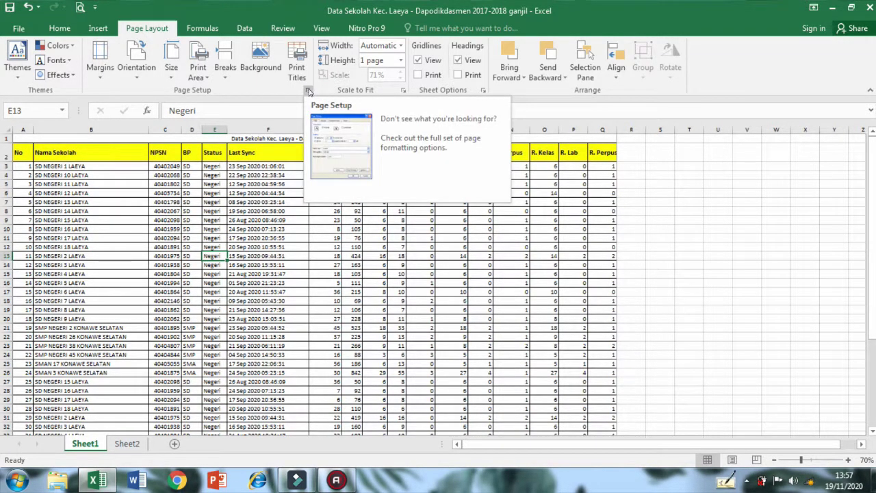
# Open the Page Setup dialog for Sheet1 and set the Adjust to scaling to 100% of normal size.
pyautogui.click(308, 91)
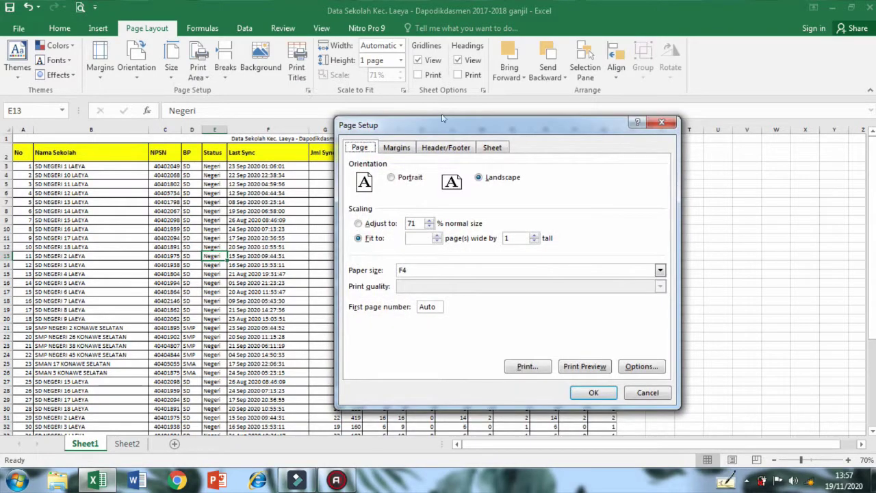
pyautogui.moveTo(420, 134); pyautogui.dragTo(316, 142)
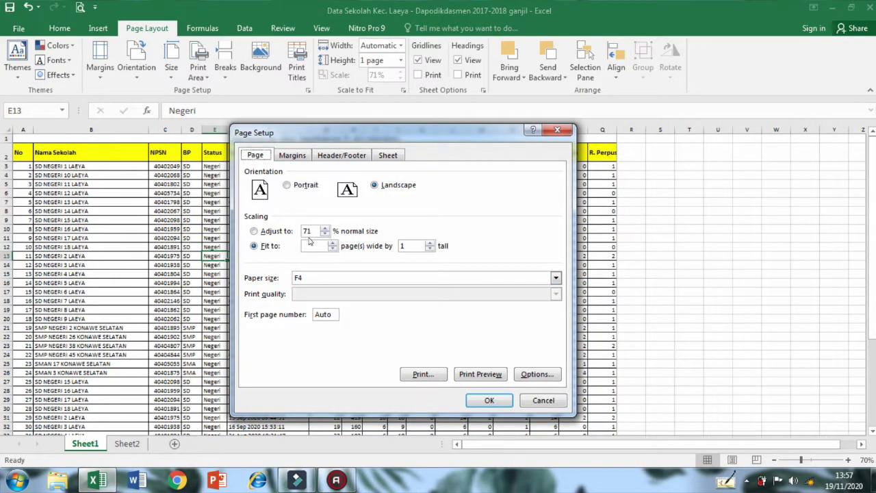
pyautogui.doubleClick(313, 230)
pyautogui.write('100')
pyautogui.moveTo(366, 143); pyautogui.dragTo(594, 152)
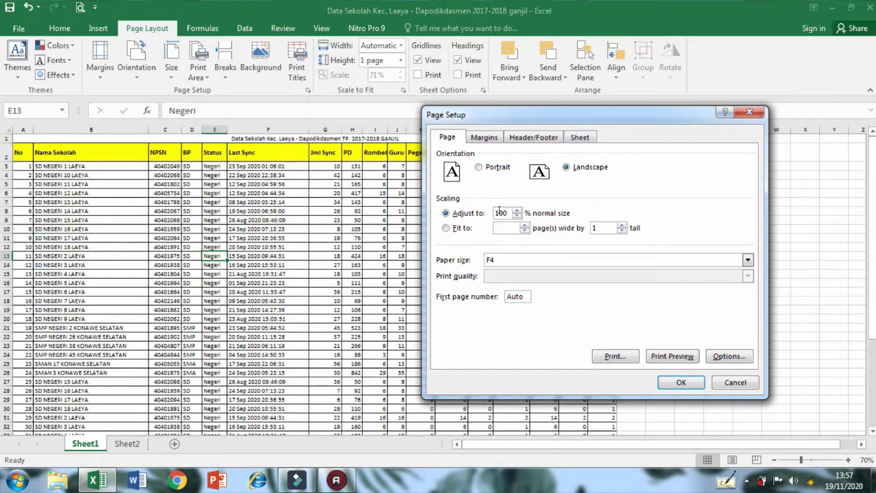
pyautogui.moveTo(584, 127); pyautogui.dragTo(540, 127)
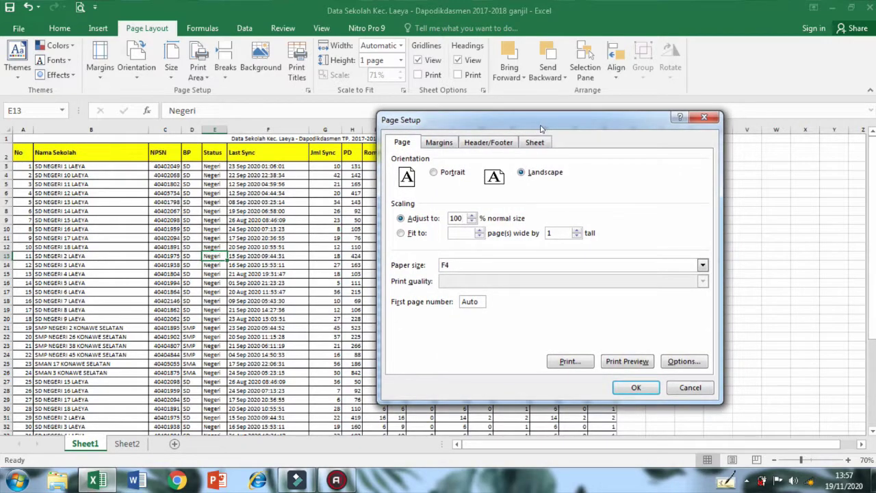
# Set the Adjust to scaling to 85% of normal size and apply the page setup.
pyautogui.moveTo(460, 218); pyautogui.dragTo(444, 218)
pyautogui.write('85')
pyautogui.click(473, 268)
pyautogui.click(473, 267)
pyautogui.click(473, 268)
pyautogui.click(472, 267)
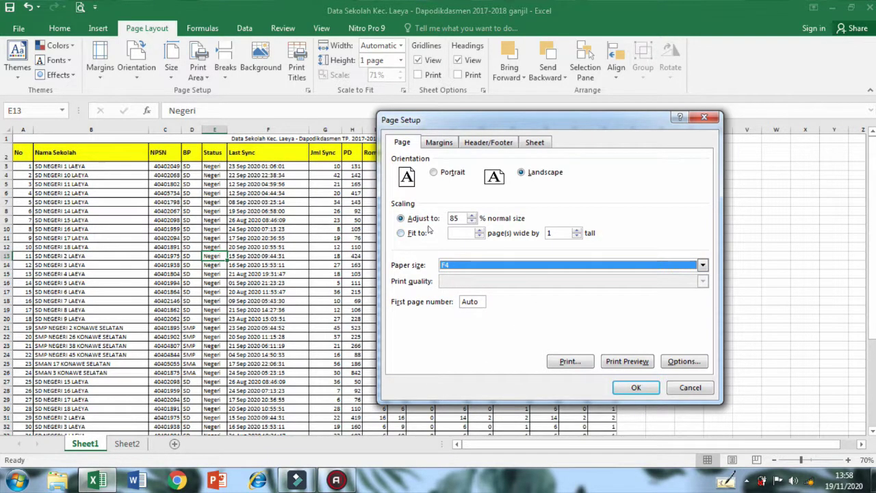
pyautogui.click(637, 388)
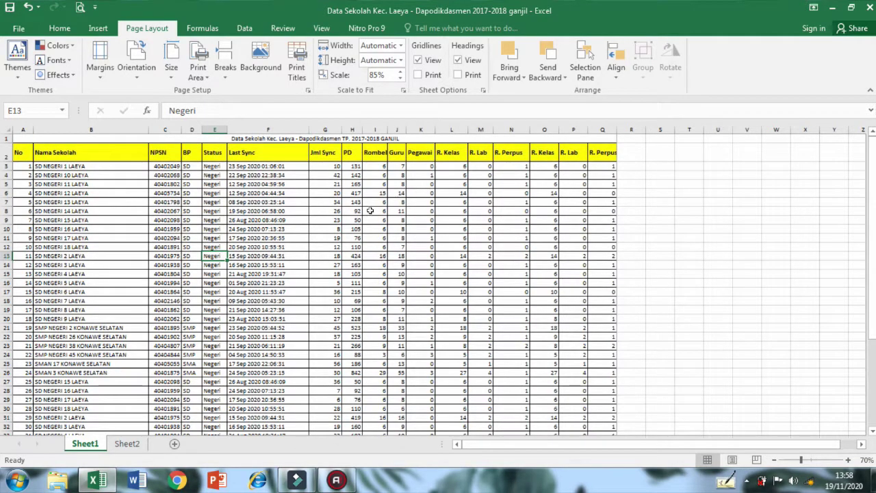
# Check both pages of Sheet1 in the print preview, paging back and forth to compare how the data splits.
pyautogui.click(18, 28)
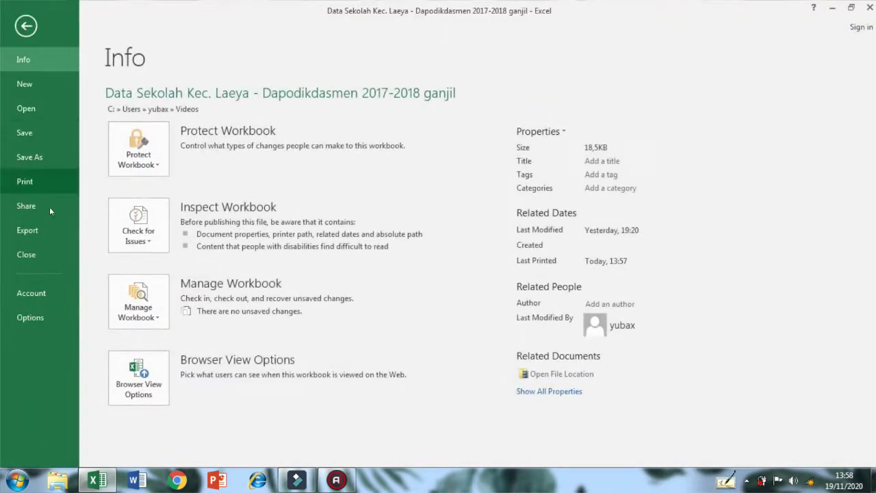
pyautogui.click(26, 182)
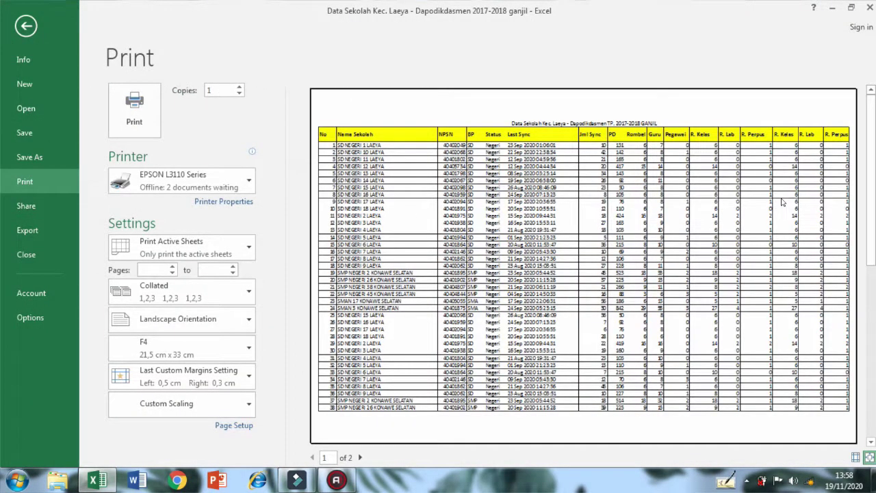
pyautogui.scroll(-1, 779, 212)
pyautogui.scroll(1, 786, 235)
pyautogui.scroll(-1, 786, 234)
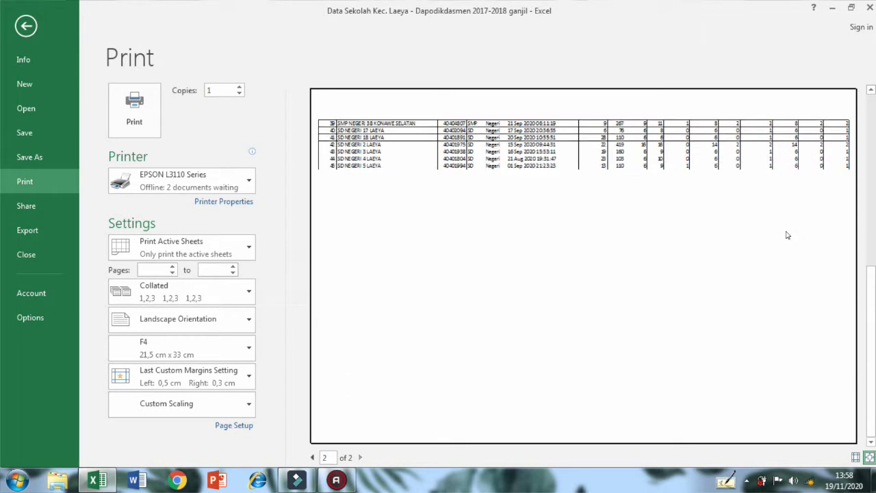
pyautogui.scroll(1, 786, 234)
pyautogui.scroll(-1, 786, 235)
pyautogui.scroll(1, 786, 235)
pyautogui.scroll(-1, 786, 235)
pyautogui.scroll(1, 787, 235)
# Review the Page Setup scaling from the print preview, cancel without changes, and return to the worksheet.
pyautogui.click(233, 426)
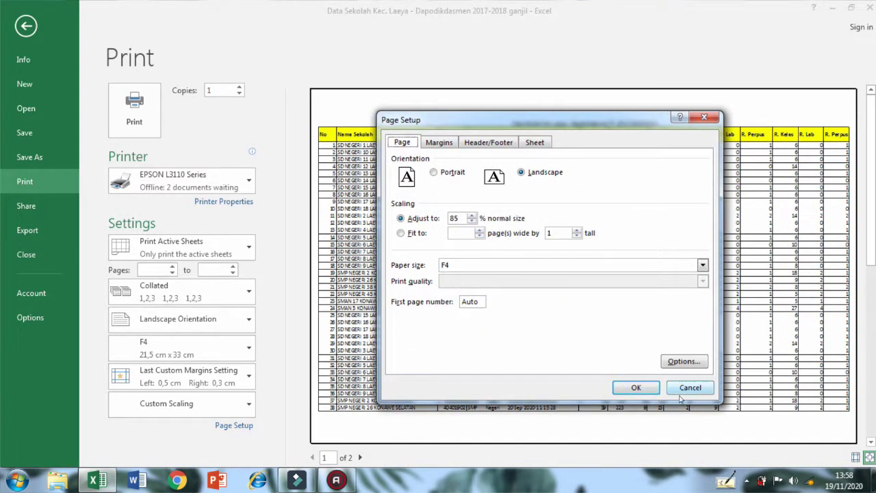
pyautogui.click(688, 388)
pyautogui.click(26, 26)
pyautogui.click(687, 219)
pyautogui.scroll(-1, 687, 219)
pyautogui.scroll(1, 687, 219)
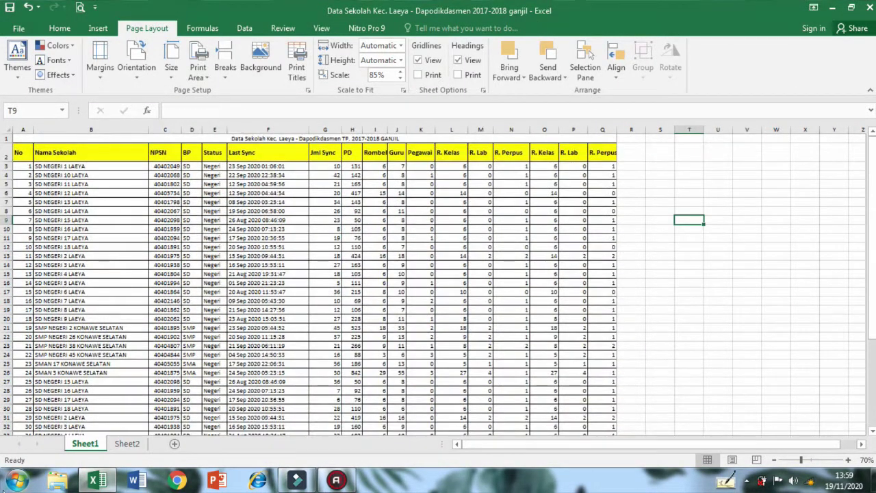
# Switch to Sheet2 and examine the layout of the small A–F table and the school data table.
pyautogui.click(127, 444)
pyautogui.scroll(5, 216, 302)
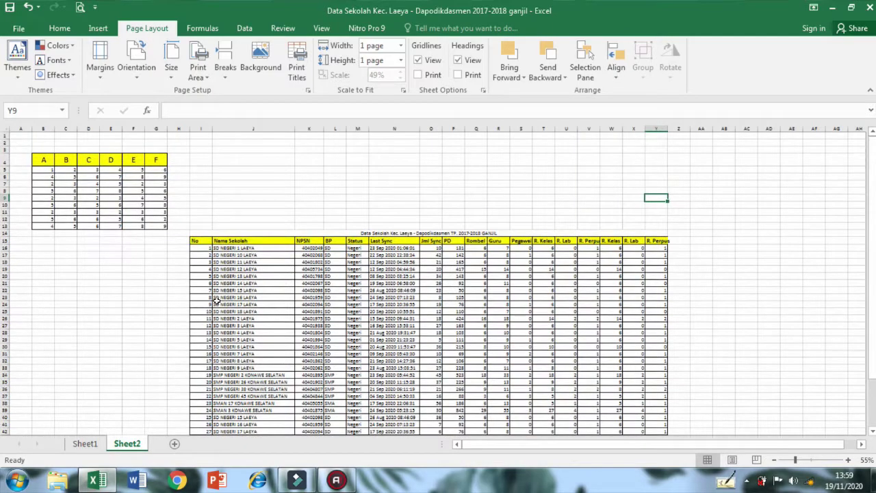
pyautogui.scroll(-1, 216, 301)
pyautogui.click(390, 173)
pyautogui.scroll(1, 390, 173)
pyautogui.scroll(-1, 391, 173)
pyautogui.scroll(1, 390, 173)
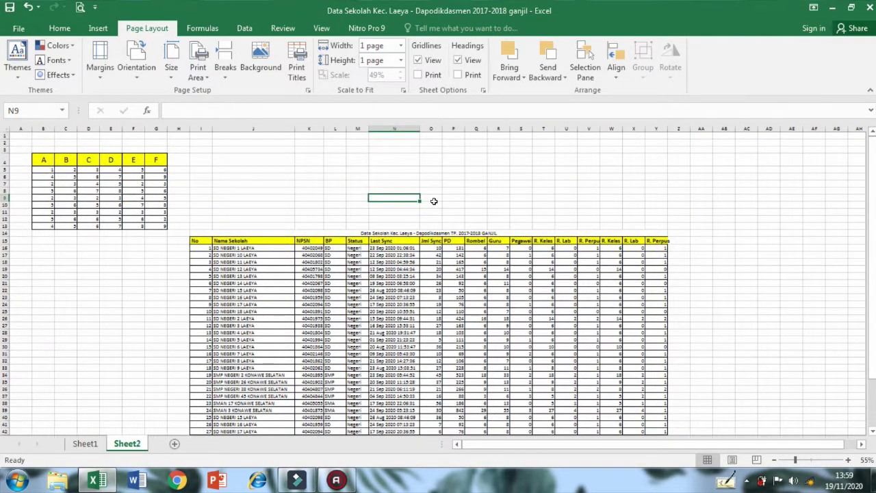
pyautogui.scroll(-1, 433, 200)
pyautogui.click(756, 210)
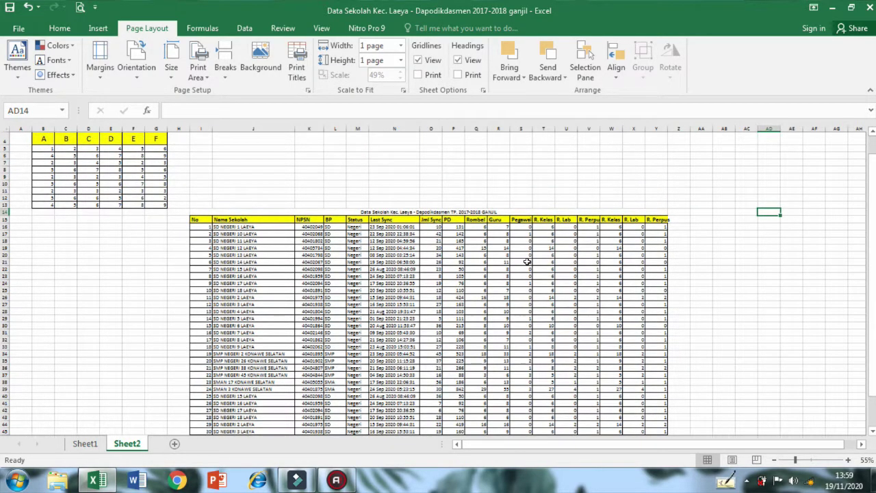
pyautogui.click(527, 262)
pyautogui.scroll(-1, 526, 261)
pyautogui.scroll(-3, 527, 261)
pyautogui.scroll(5, 527, 262)
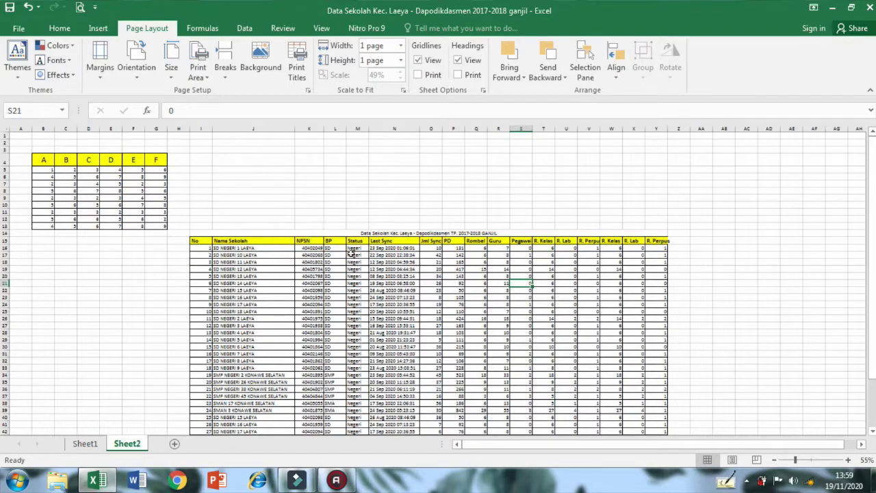
pyautogui.scroll(-2, 123, 213)
pyautogui.scroll(1, 199, 226)
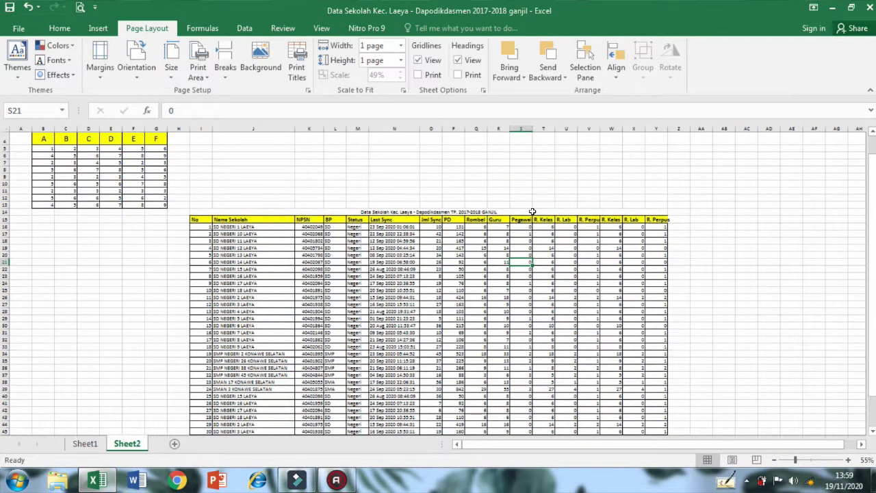
pyautogui.scroll(-2, 458, 268)
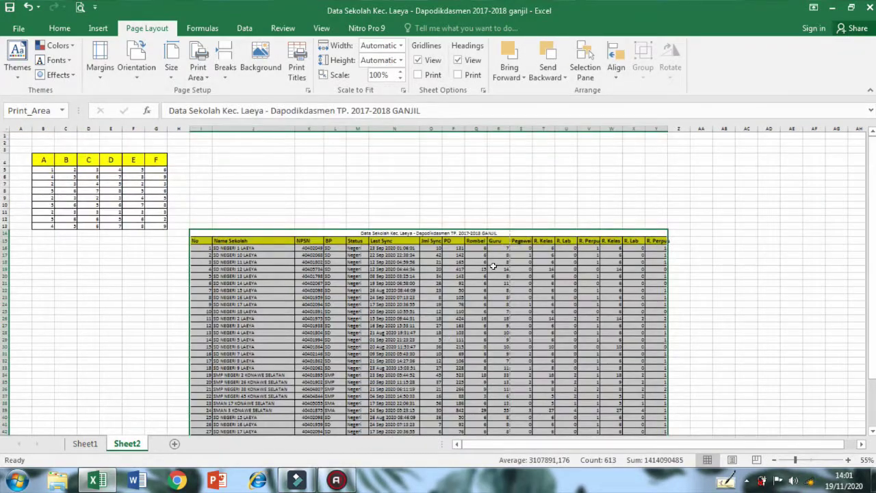
# Examine the school data table's print area and dashed page break lines on Sheet2, clearing the table selection.
pyautogui.scroll(-3, 479, 304)
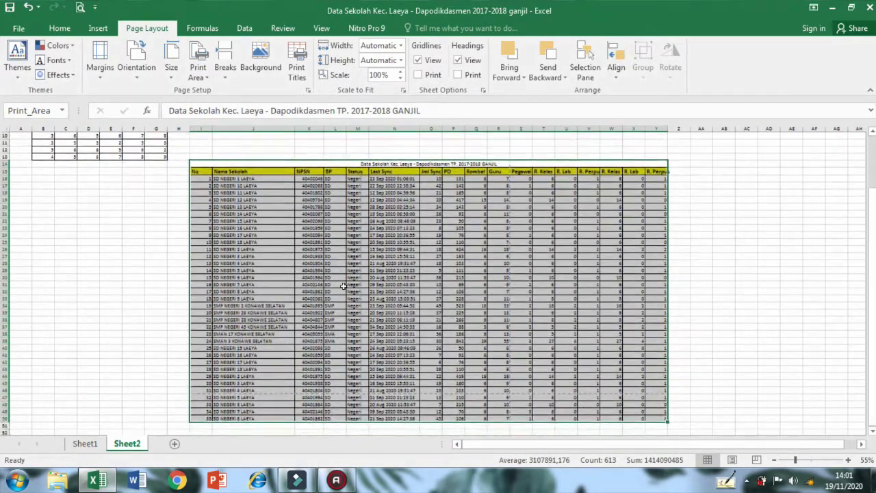
pyautogui.click(379, 222)
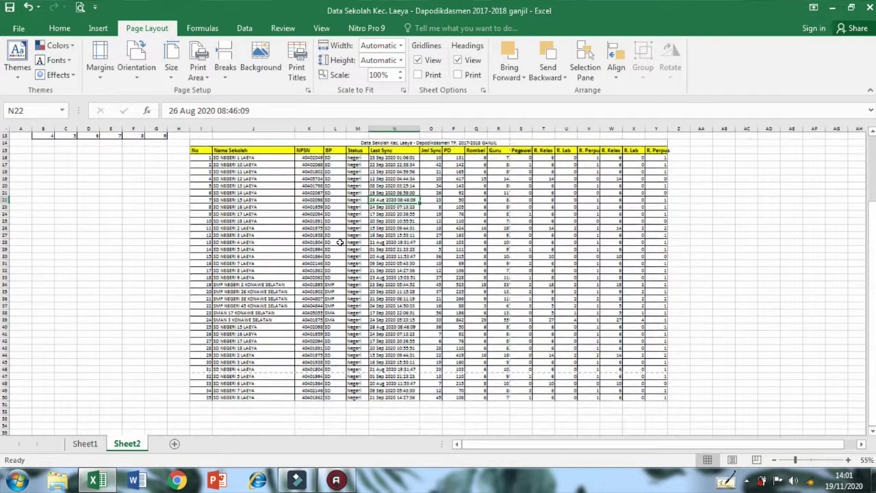
pyautogui.scroll(2, 252, 207)
pyautogui.moveTo(198, 211); pyautogui.dragTo(257, 253)
pyautogui.click(483, 274)
pyautogui.scroll(-1, 408, 255)
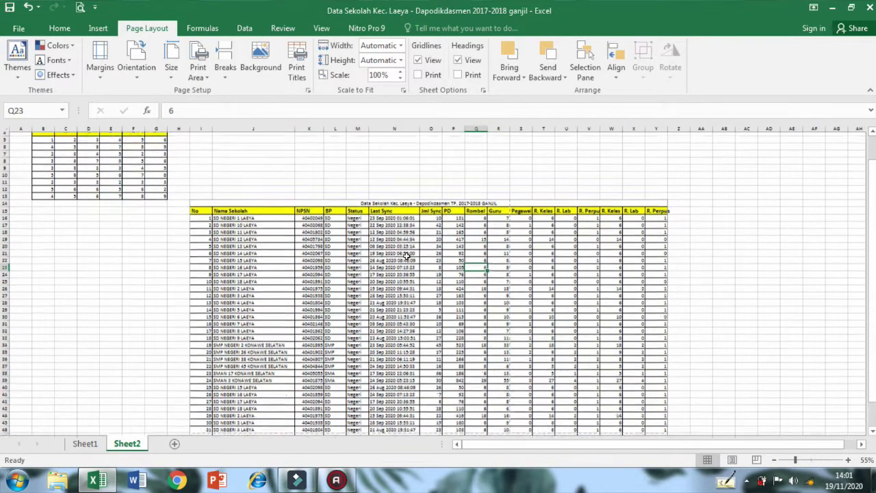
# Set the school data table on Sheet2, from its title row 14 through row 50 and columns I to Y, as the print area.
pyautogui.scroll(-2, 408, 256)
pyautogui.moveTo(191, 162); pyautogui.dragTo(662, 363)
pyautogui.moveTo(428, 358); pyautogui.dragTo(434, 367)
pyautogui.scroll(4, 429, 299)
pyautogui.scroll(-1, 430, 299)
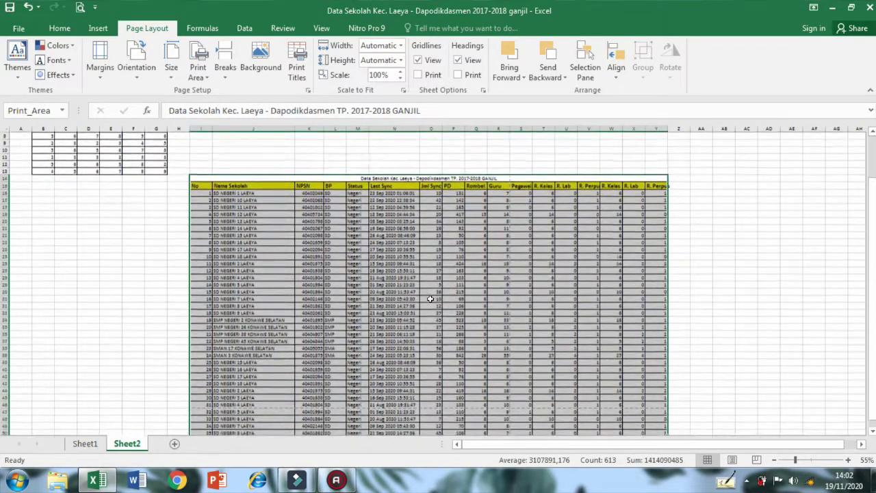
pyautogui.scroll(-1, 334, 237)
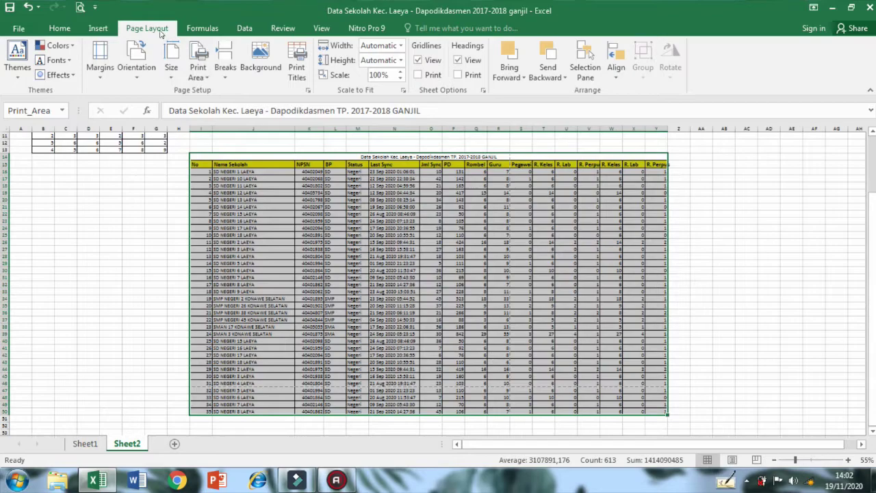
pyautogui.scroll(-2, 290, 218)
pyautogui.scroll(3, 289, 218)
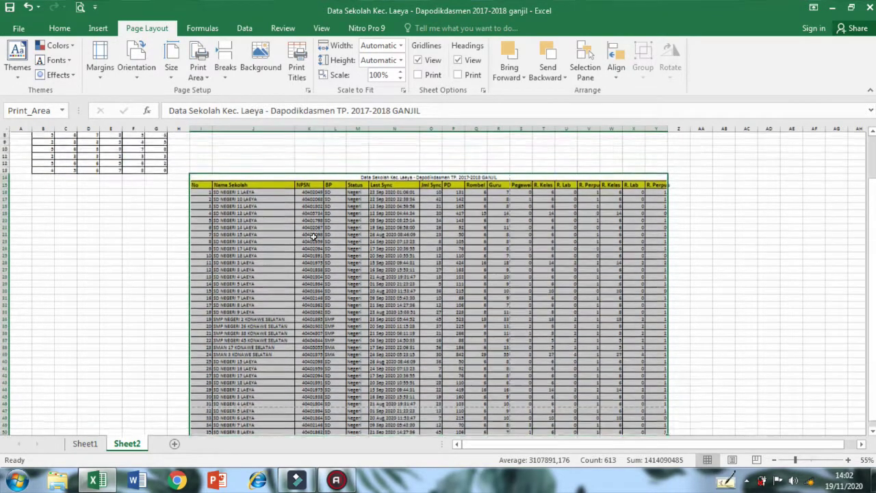
pyautogui.scroll(-1, 279, 240)
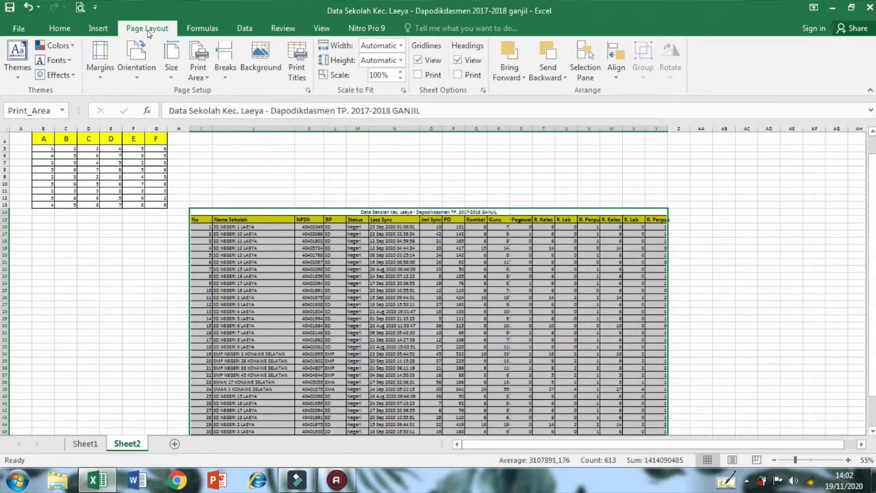
pyautogui.click(207, 78)
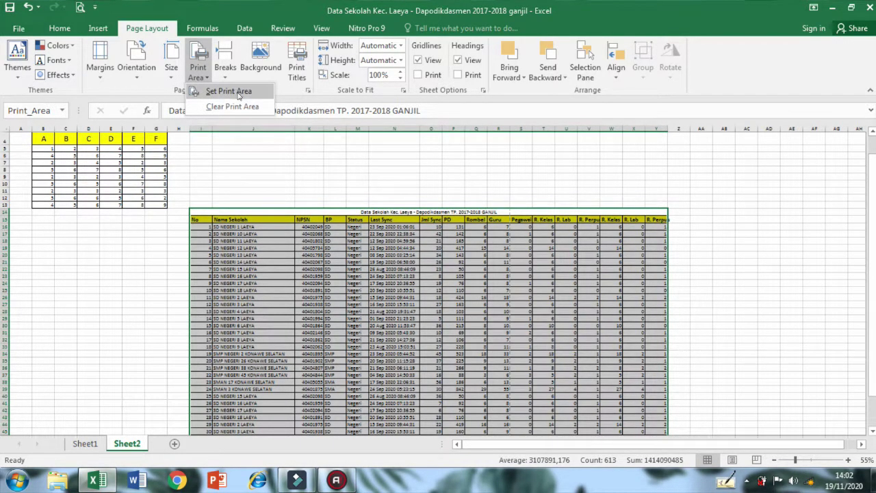
pyautogui.click(229, 91)
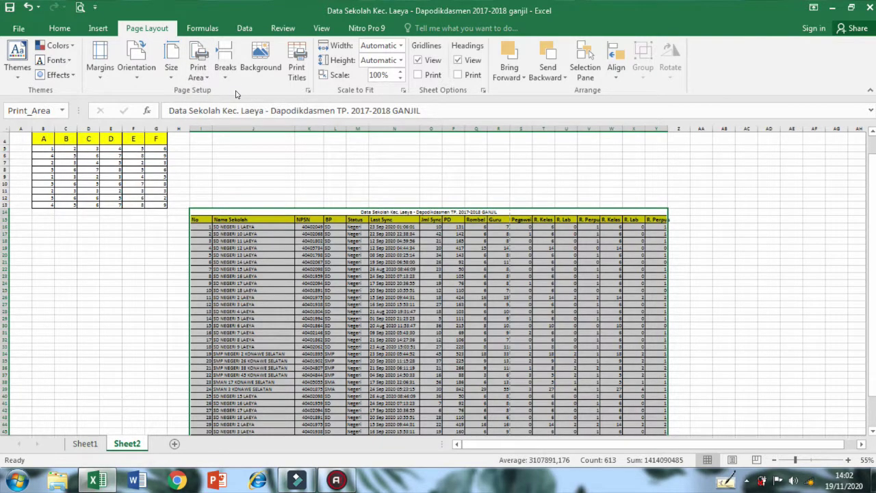
# Open the print preview of Sheet2 and page forward and back through all its pages to check how the school table splits.
pyautogui.click(18, 29)
pyautogui.click(26, 184)
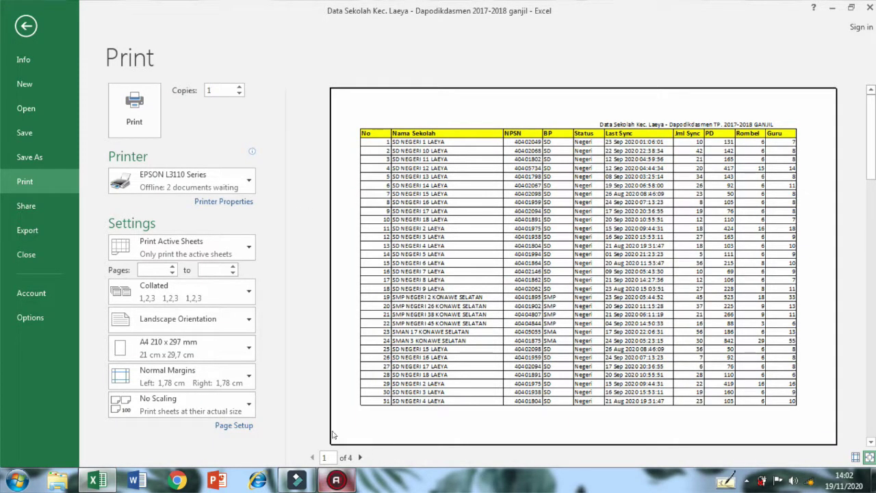
pyautogui.scroll(-1, 370, 435)
pyautogui.scroll(1, 369, 435)
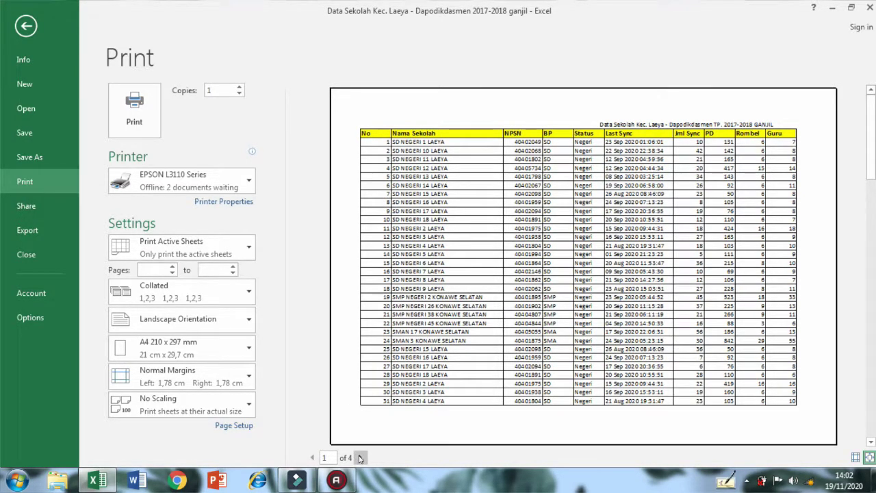
pyautogui.click(360, 457)
pyautogui.click(361, 458)
pyautogui.click(361, 458)
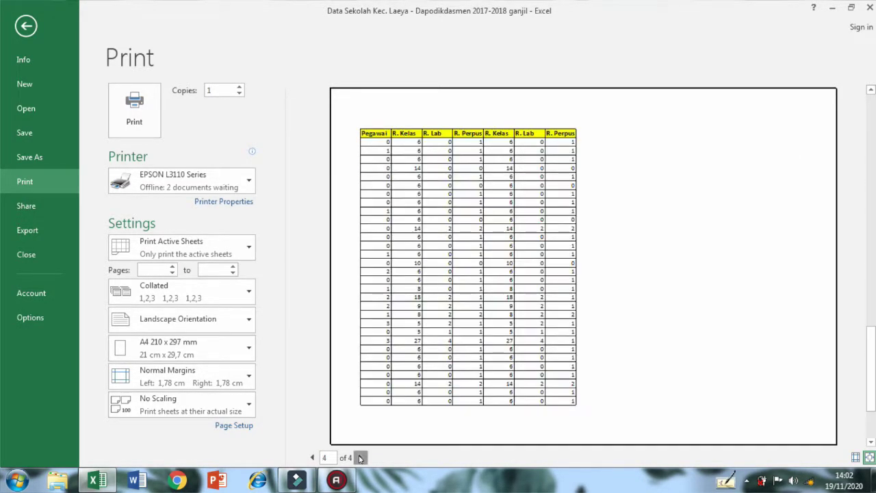
pyautogui.click(312, 458)
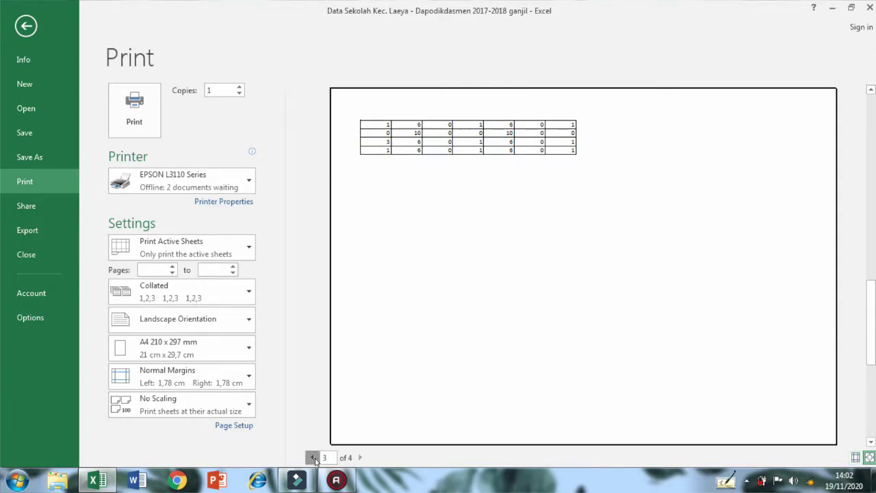
pyautogui.click(312, 458)
pyautogui.click(312, 458)
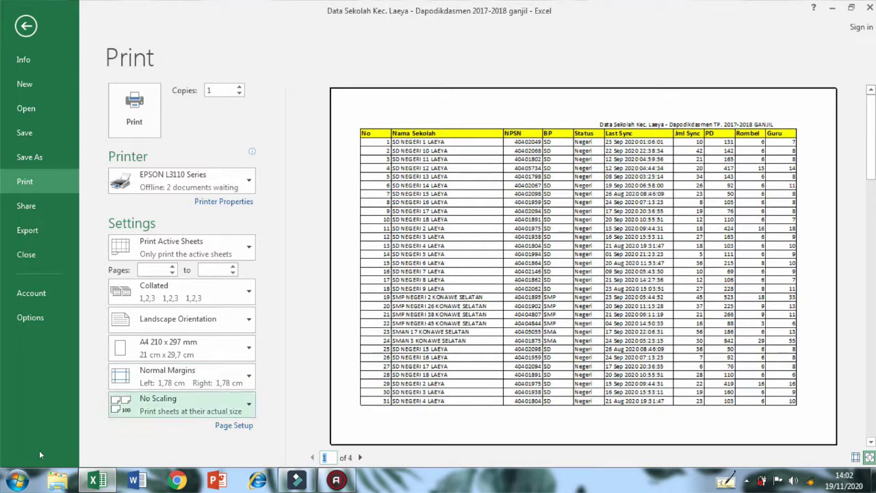
# Set the print scaling to Fit Sheet on One Page and return to the worksheet.
pyautogui.click(158, 405)
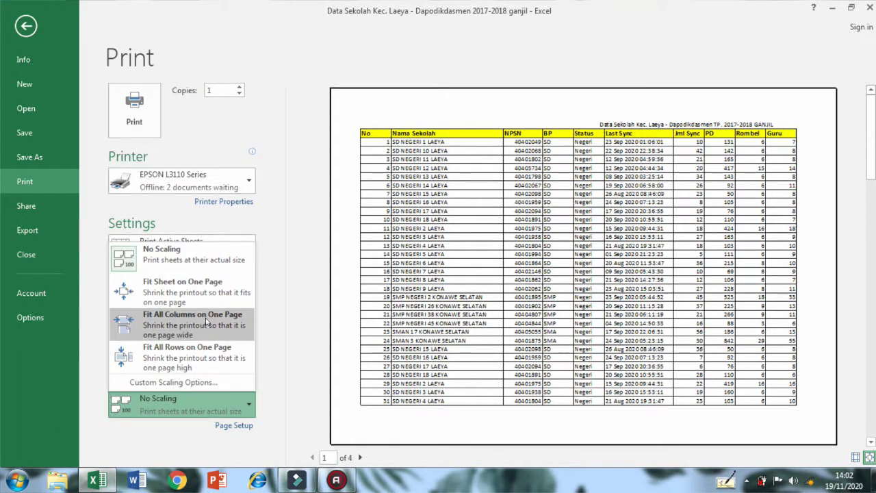
pyautogui.click(176, 289)
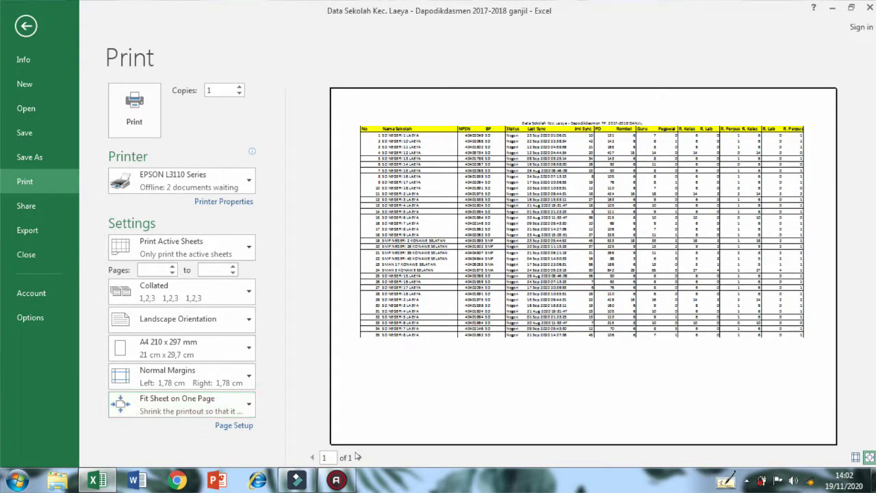
pyautogui.click(21, 24)
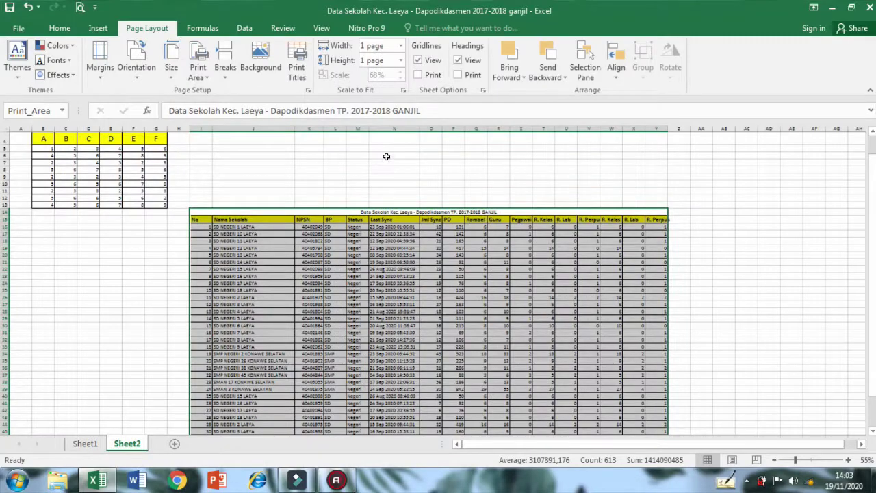
# Clear the print area on Sheet2 and deselect the school data table.
pyautogui.click(387, 156)
pyautogui.click(198, 69)
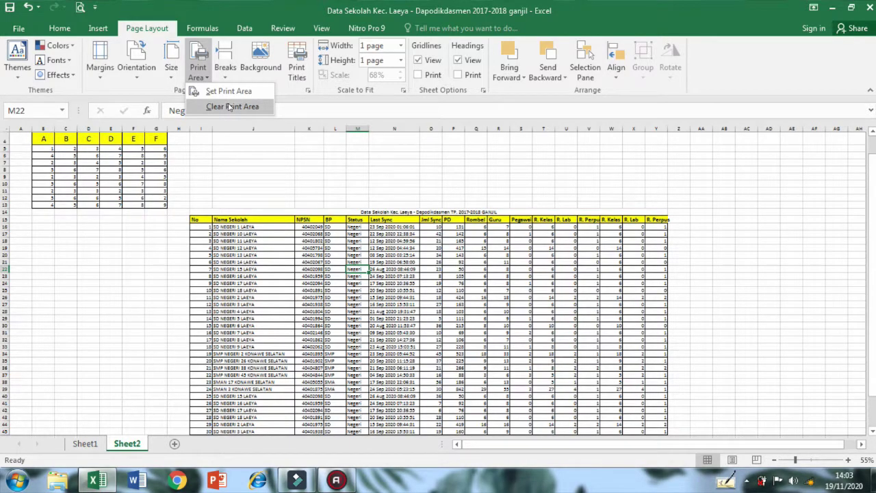
pyautogui.click(230, 106)
pyautogui.click(340, 190)
# Look over the small A–F table and the school data table on Sheet2 for print area and page break lines.
pyautogui.scroll(-3, 342, 199)
pyautogui.scroll(-1, 344, 202)
pyautogui.scroll(5, 350, 219)
pyautogui.scroll(-1, 353, 226)
pyautogui.scroll(1, 352, 226)
pyautogui.scroll(-1, 352, 226)
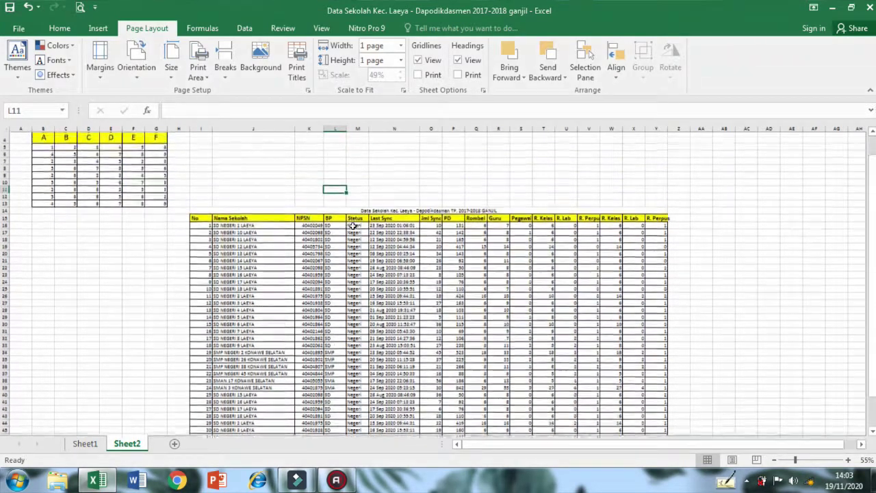
pyautogui.scroll(1, 353, 226)
pyautogui.scroll(-3, 352, 226)
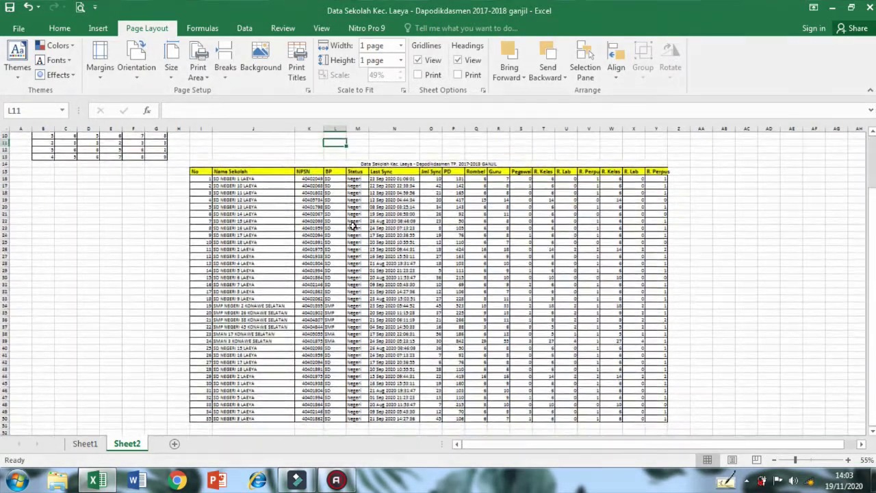